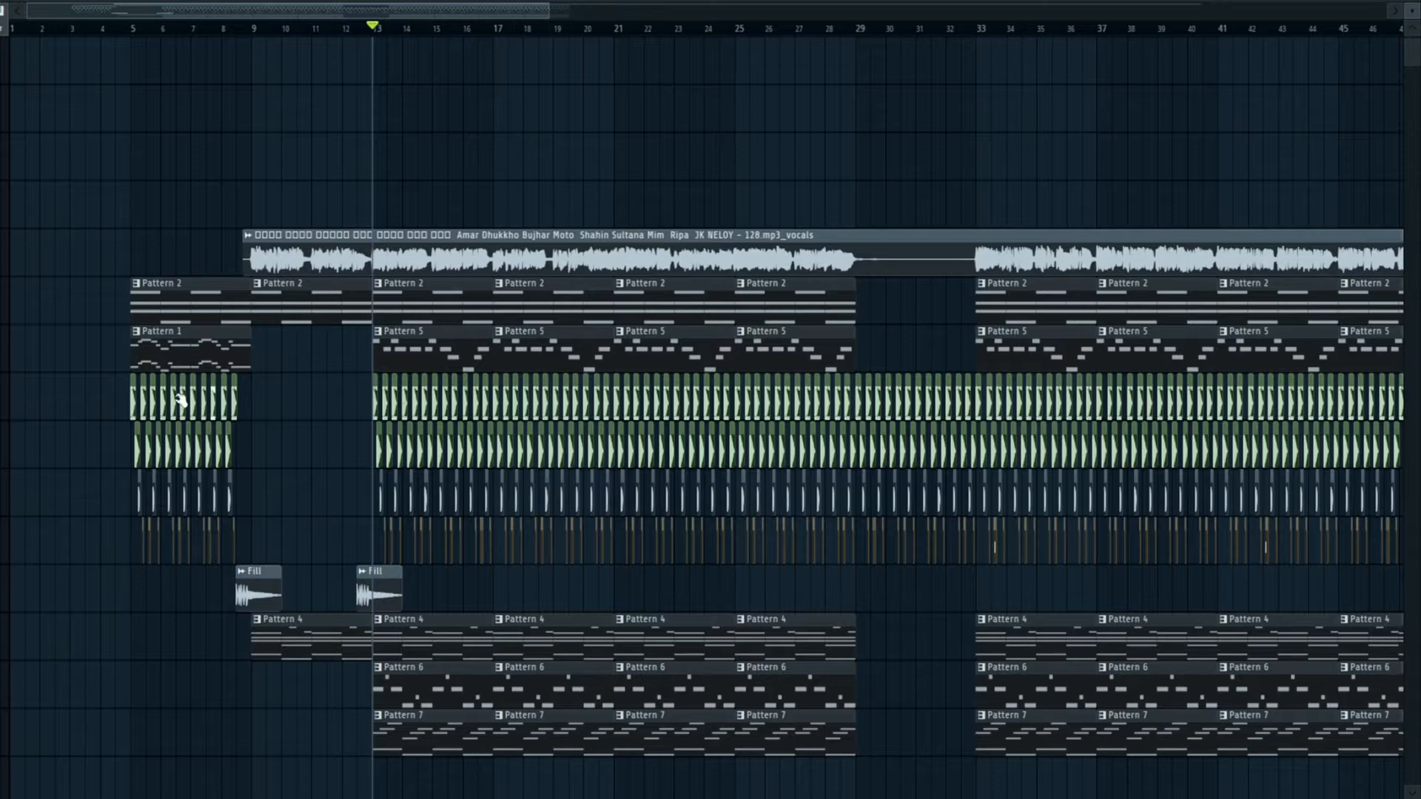
Play the full arrangement from just before bar 13, from around bar 18, and again from around bar 20
scroll(166, 405, "down", 1)
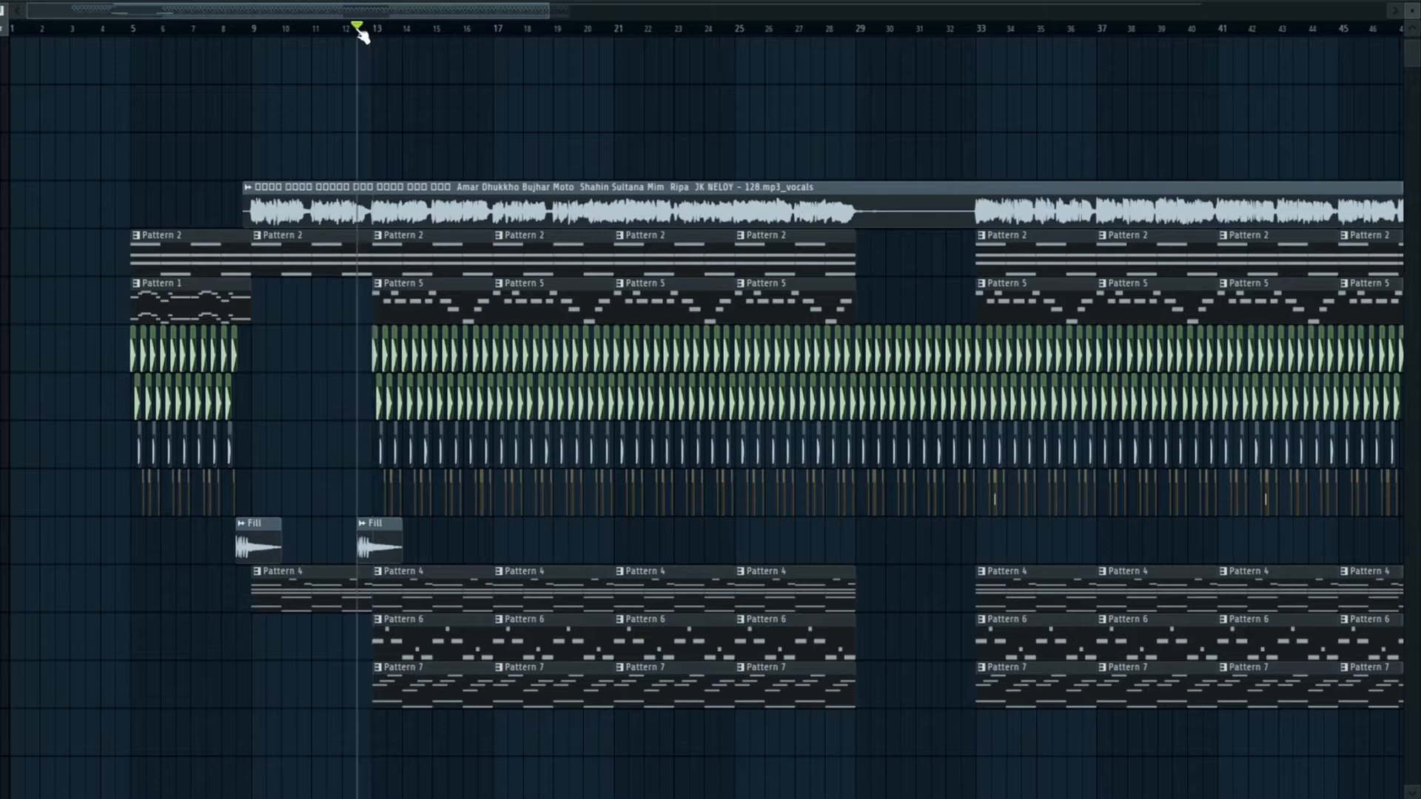
key("space")
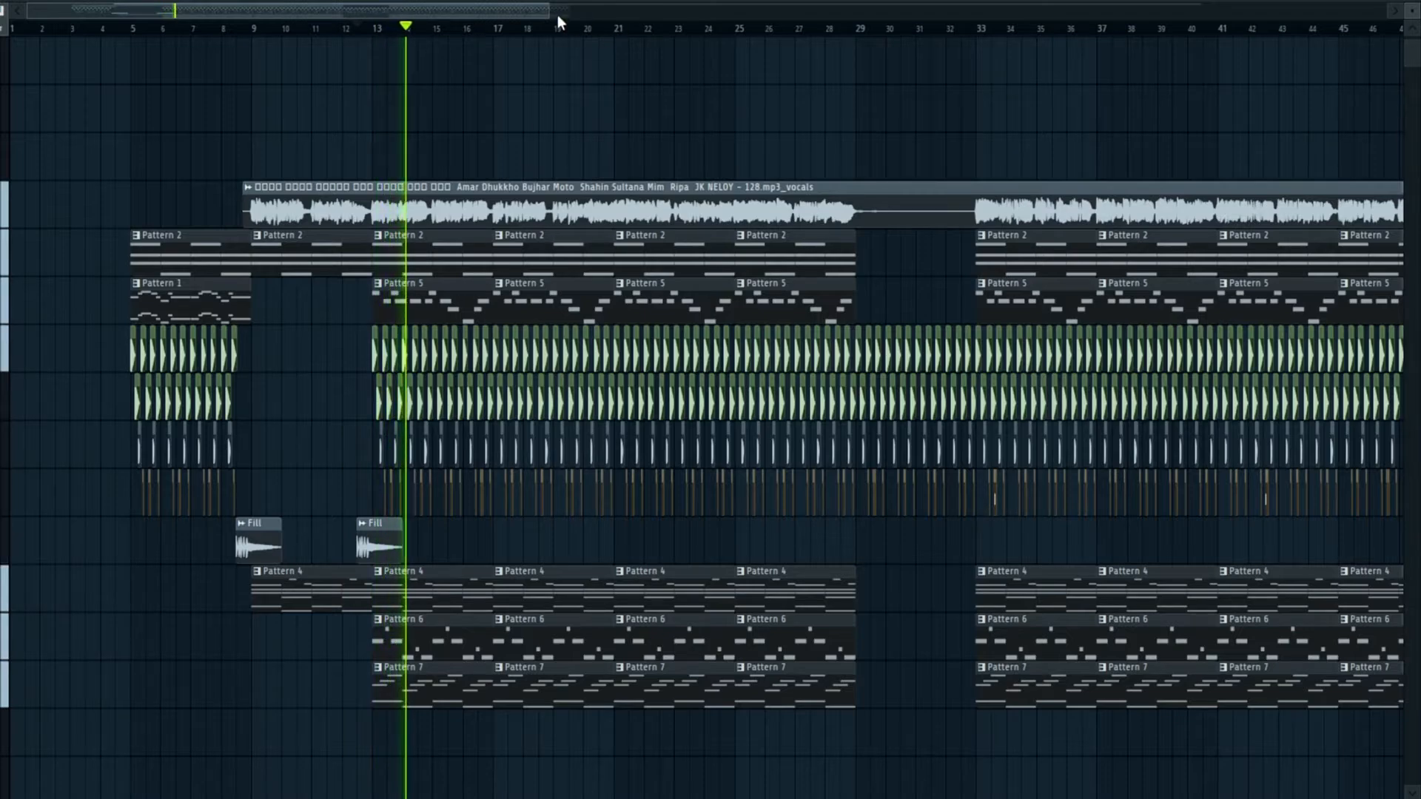
left_click(546, 32)
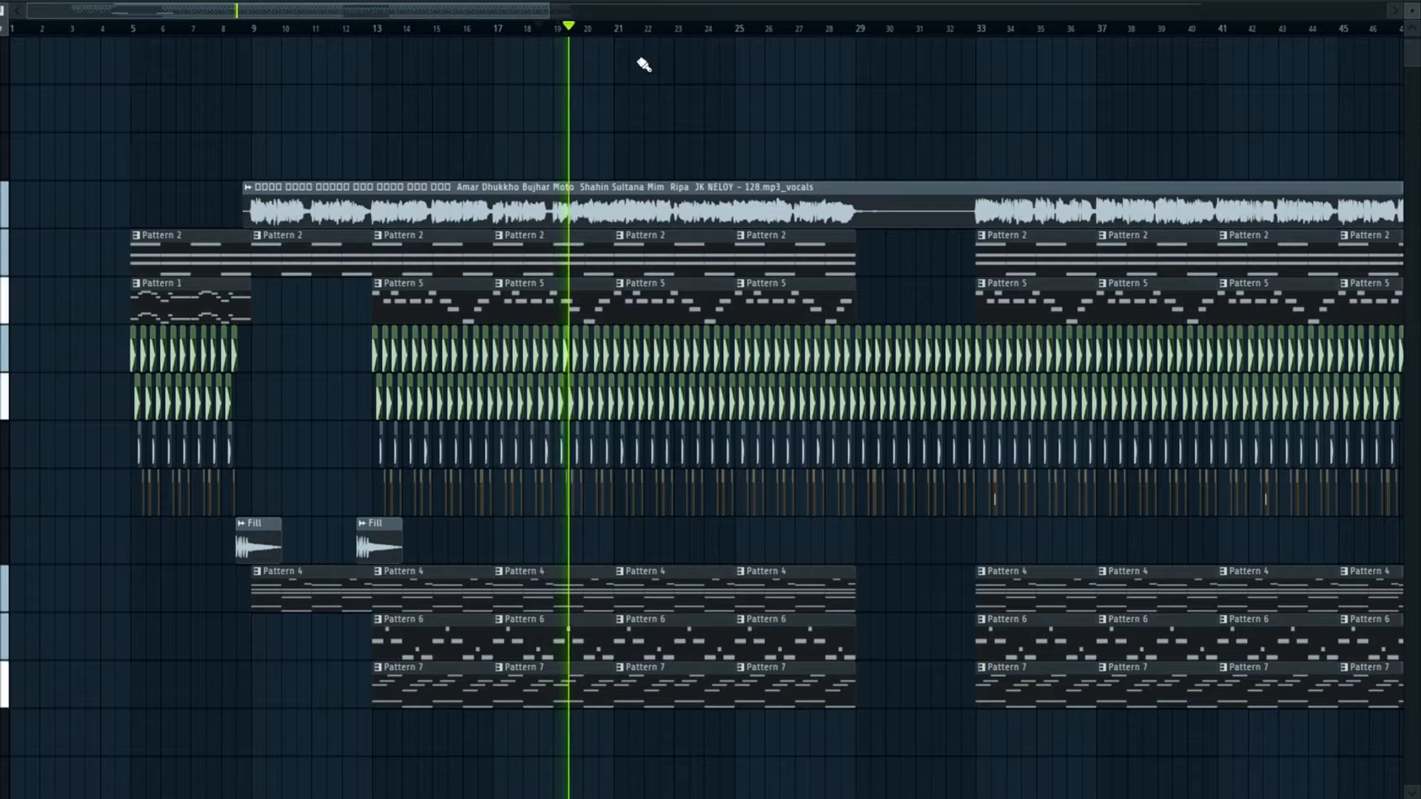
key("space")
left_click(597, 31)
key("space")
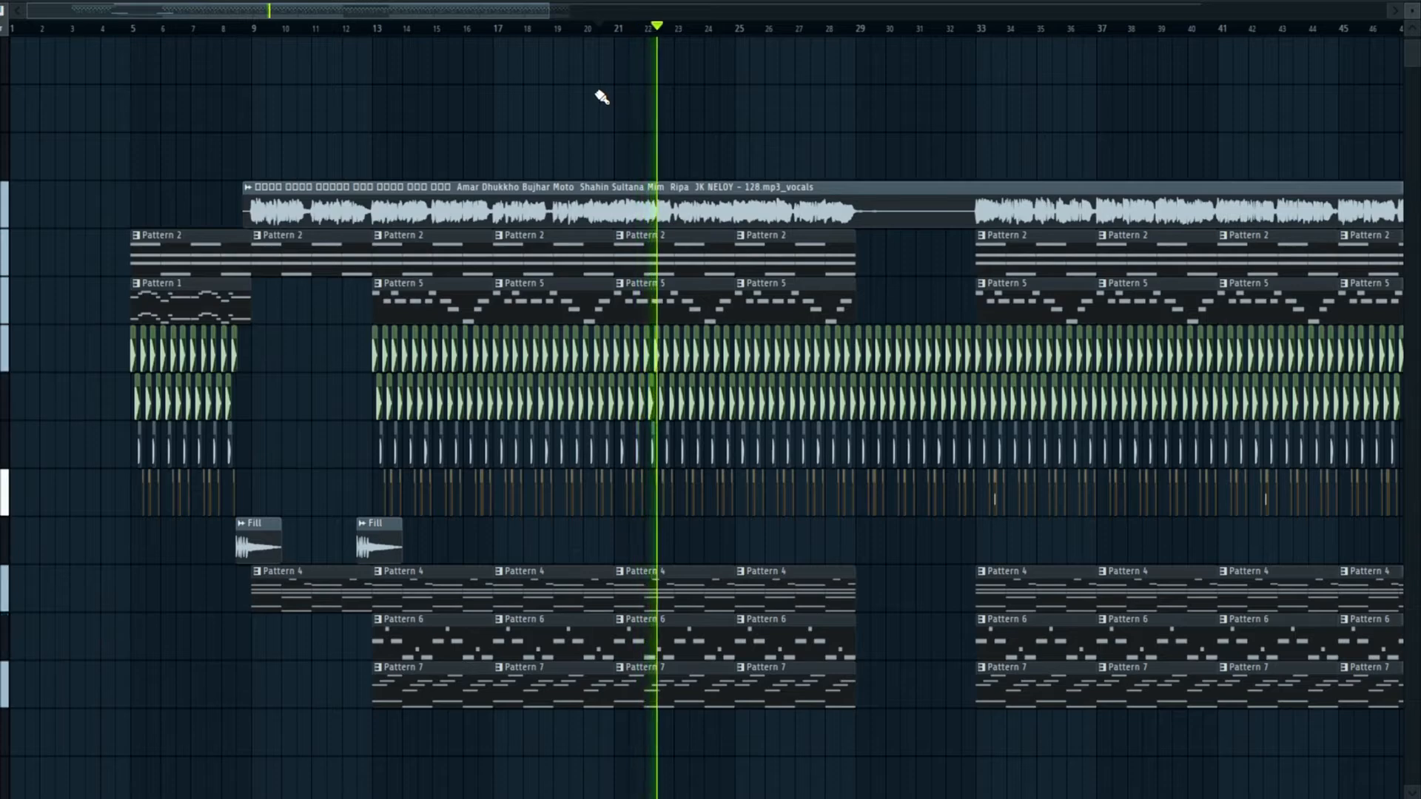
key("space")
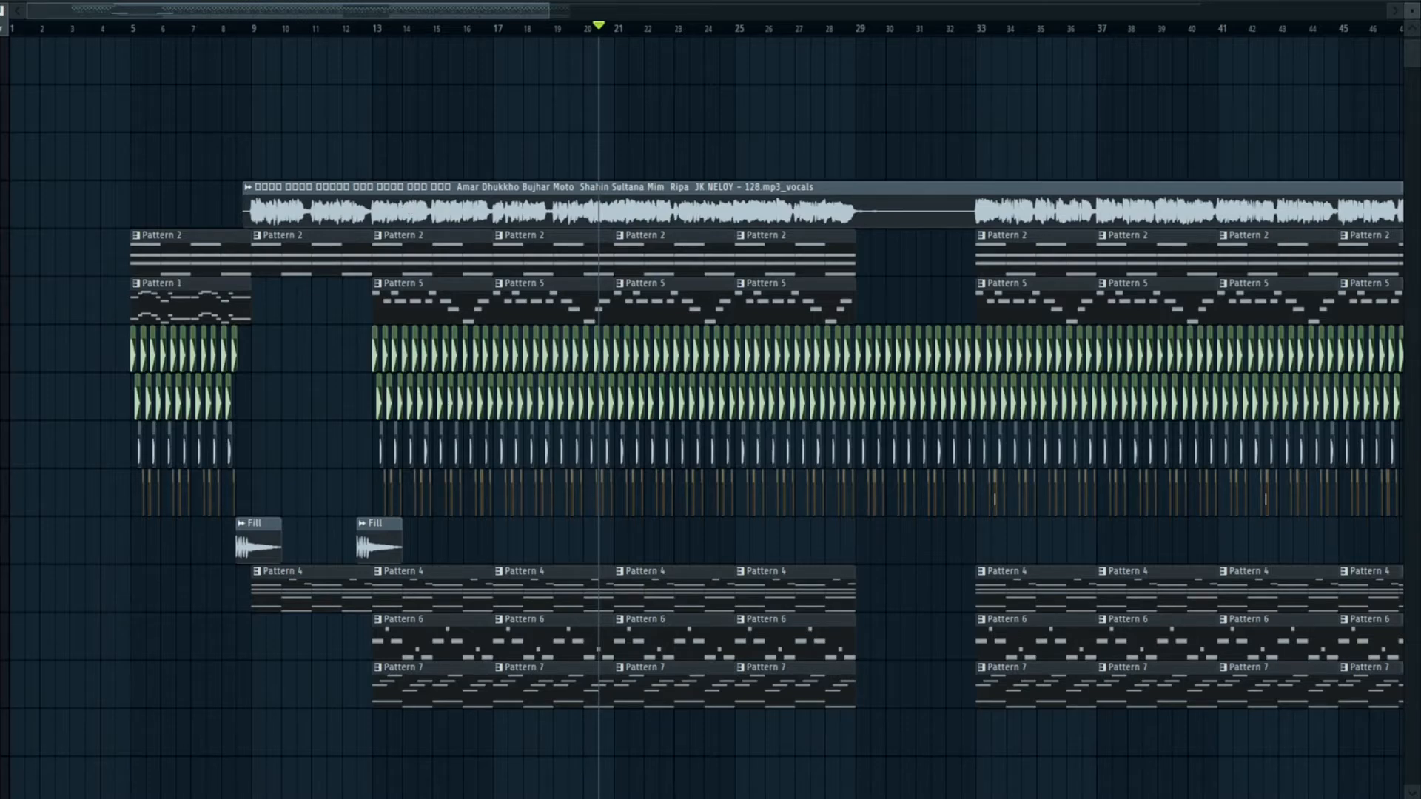
Solo the Pattern 2 track, examine its piano chords in the piano roll, and listen to them from bar 13
left_click(2, 282)
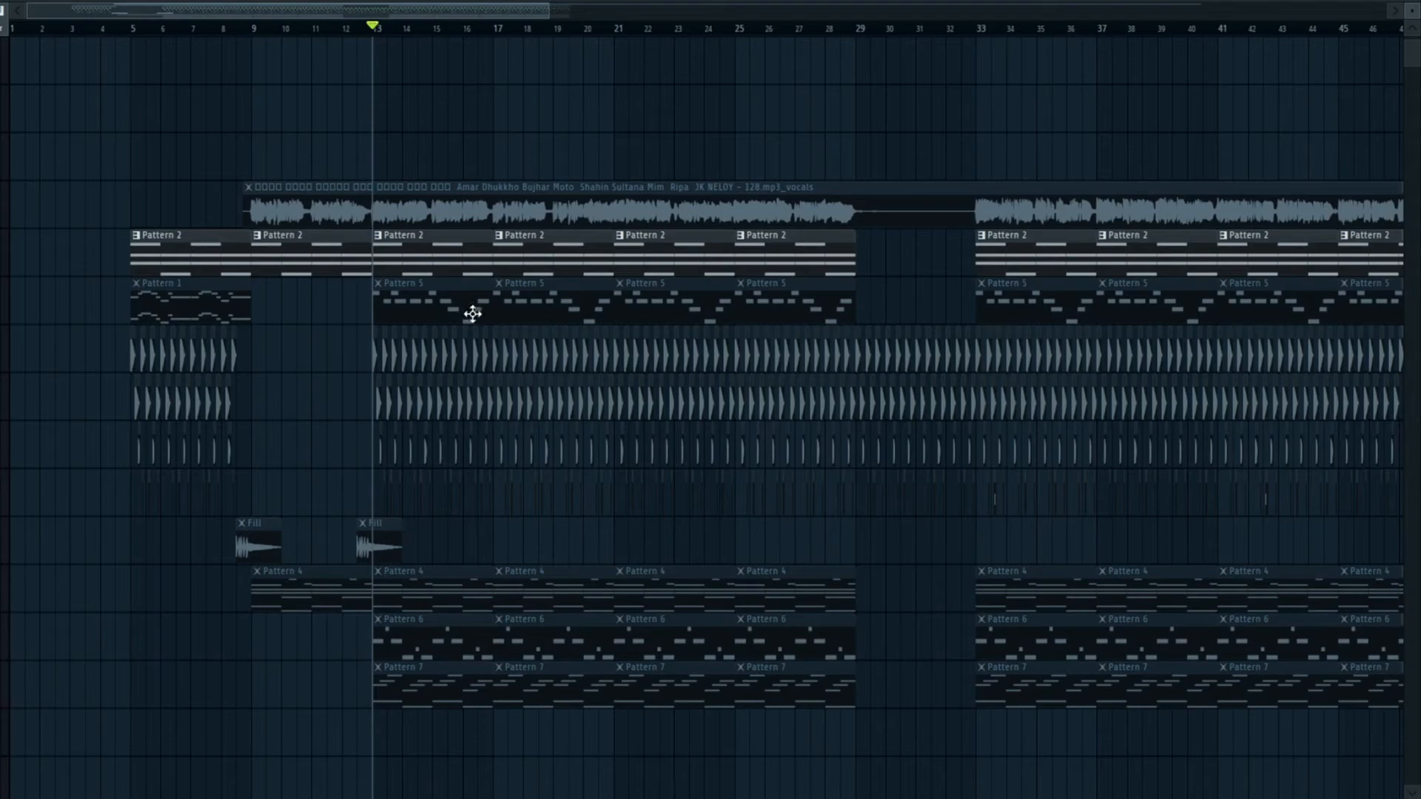
double_click(442, 265)
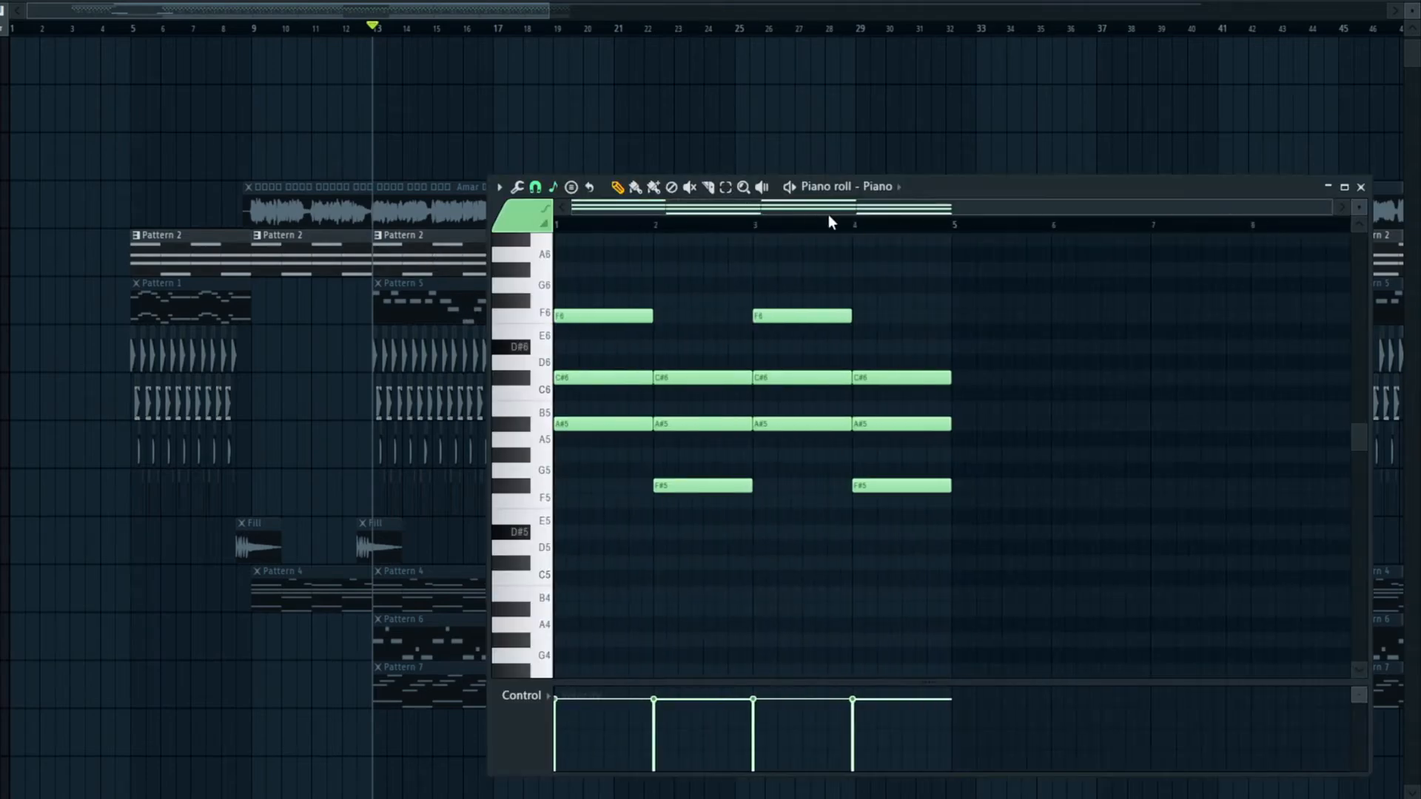
scroll(666, 311, "down", 4)
scroll(725, 281, "up", 5)
key("space")
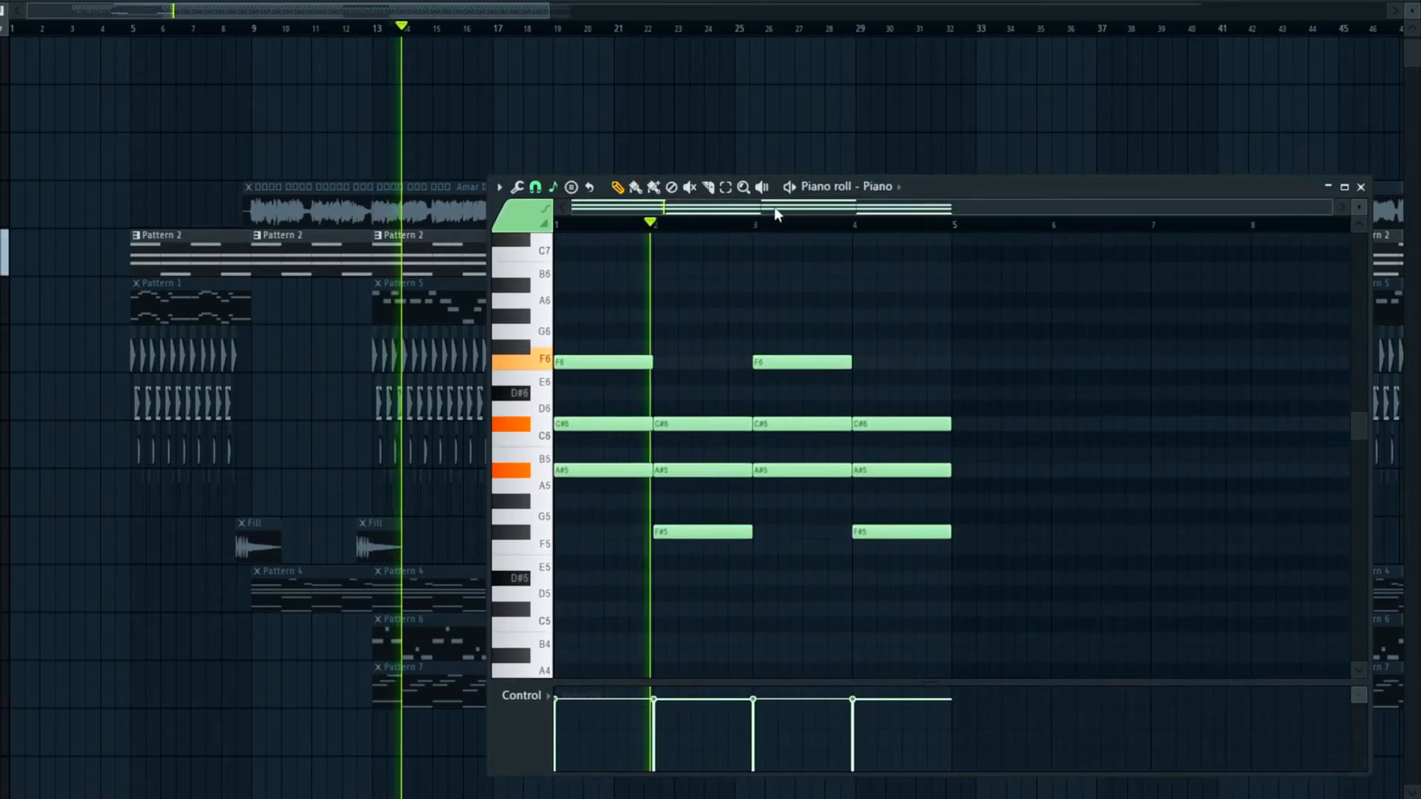
key("space")
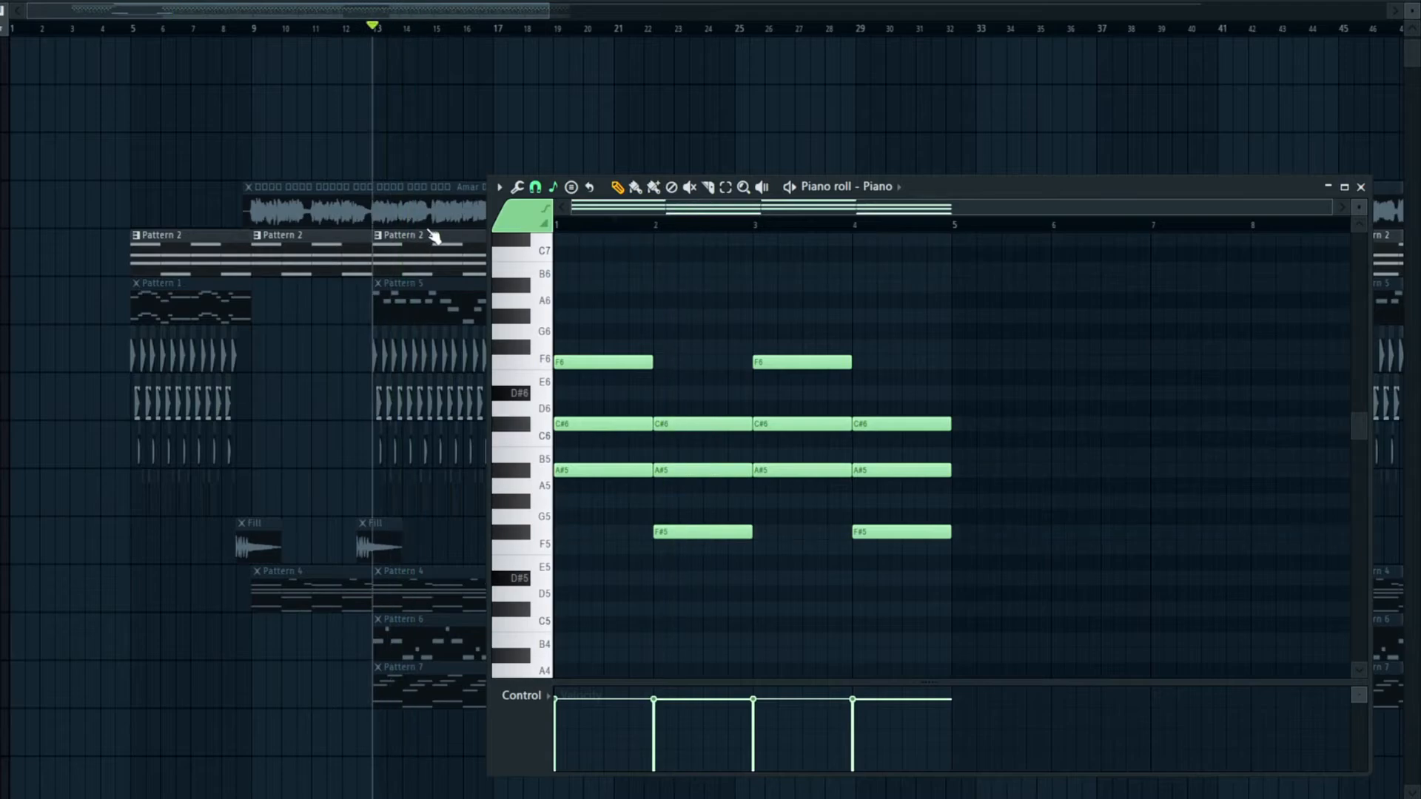
key("space")
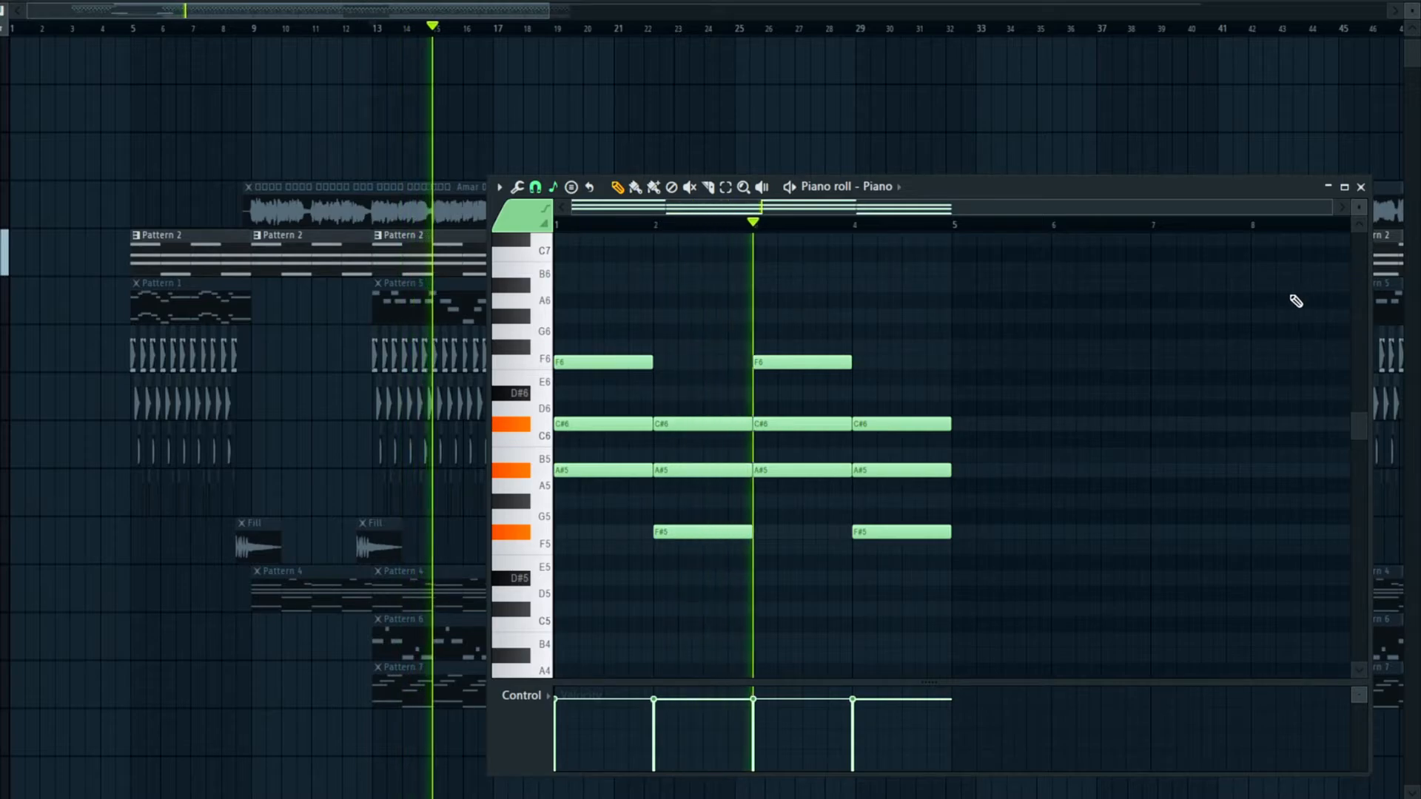
key("space")
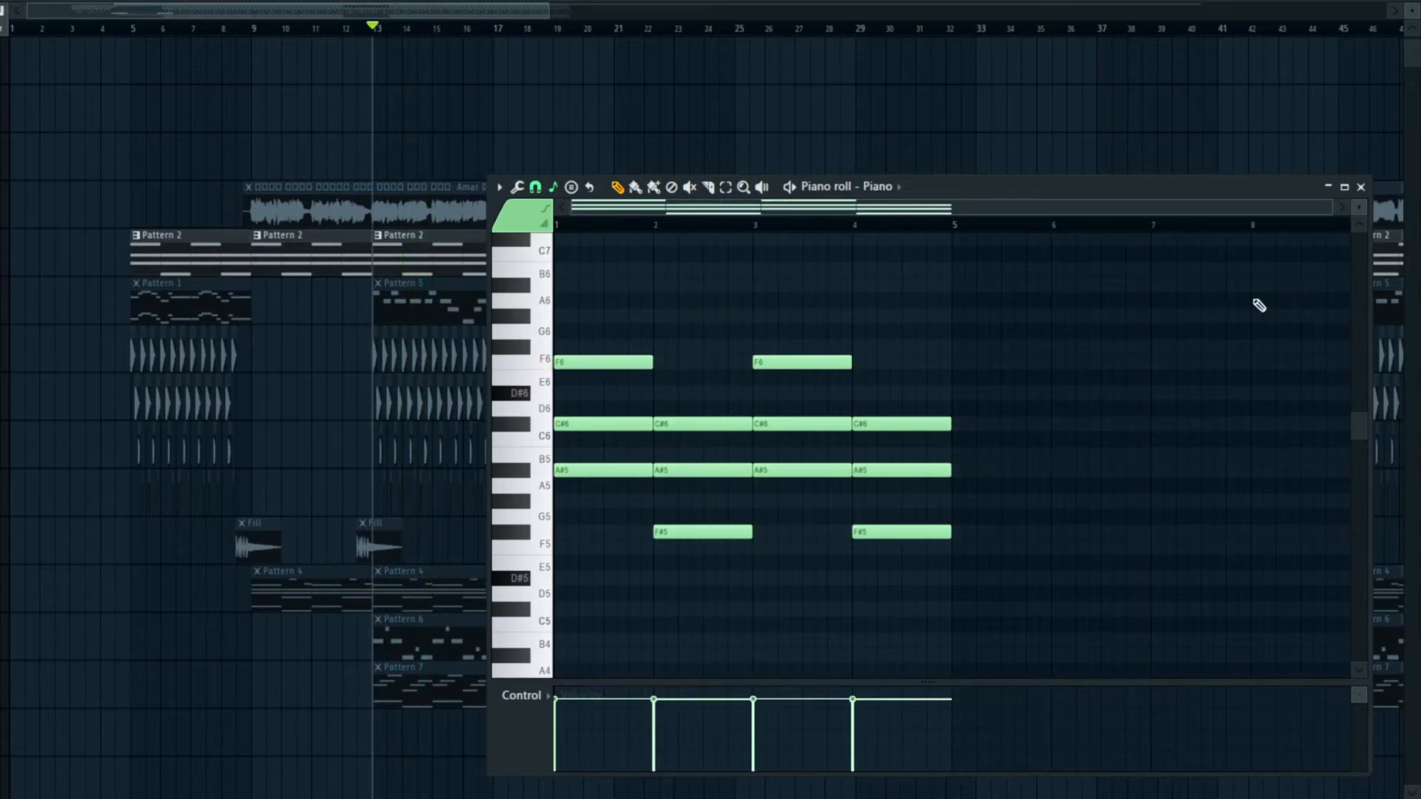
left_click(1361, 187)
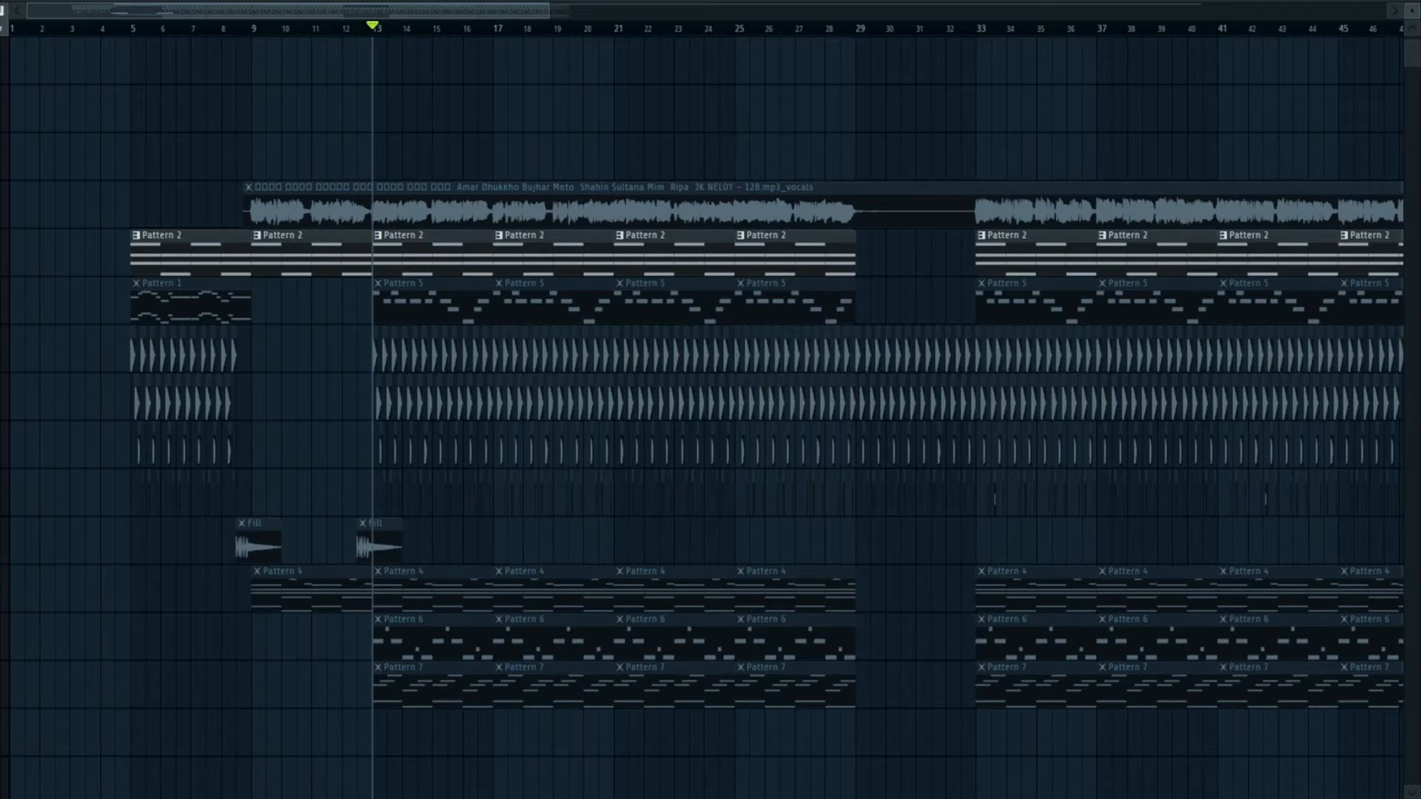
Listen to Pattern 5's Key melody in the piano roll, and play its track together with Pattern 2 from bar 13
double_click(416, 318)
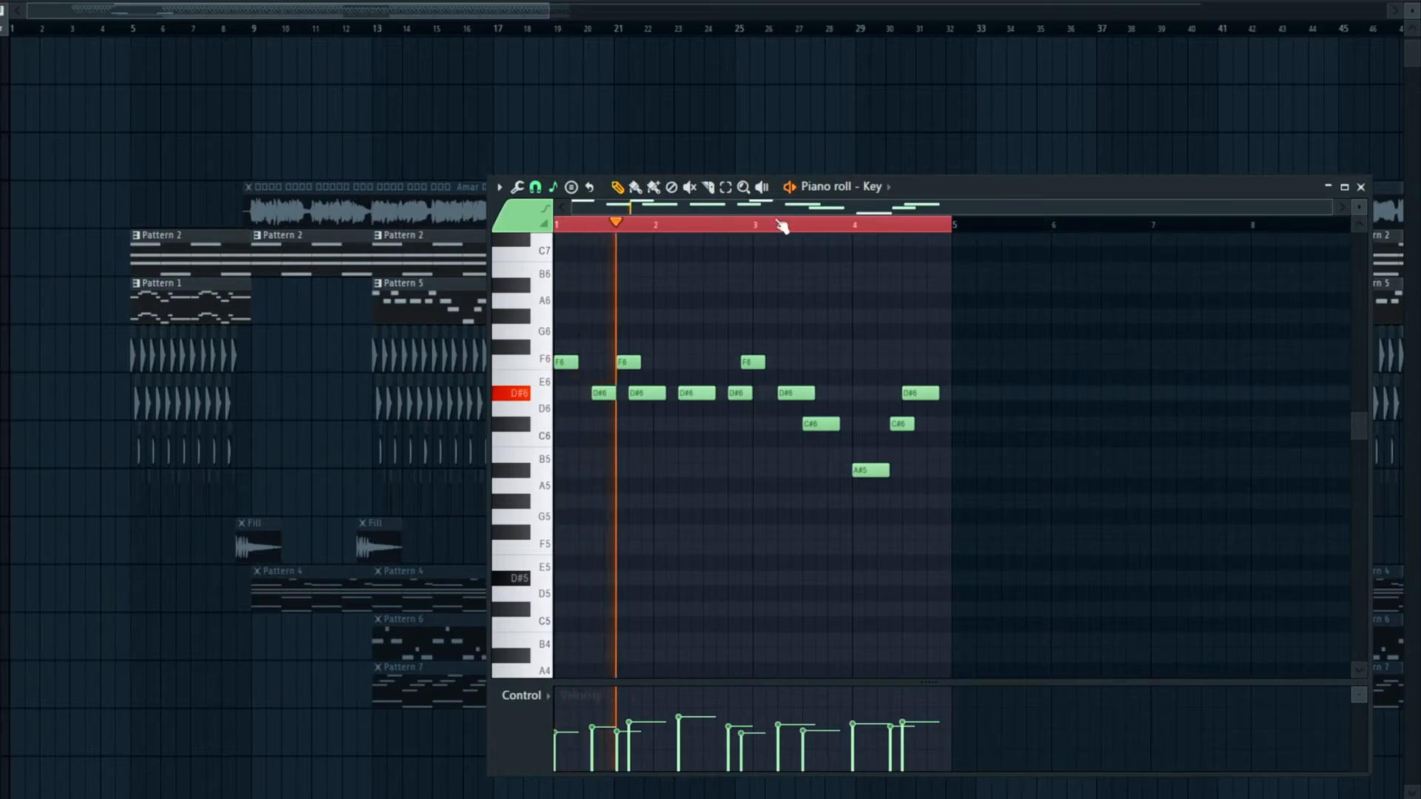
left_click(1361, 188)
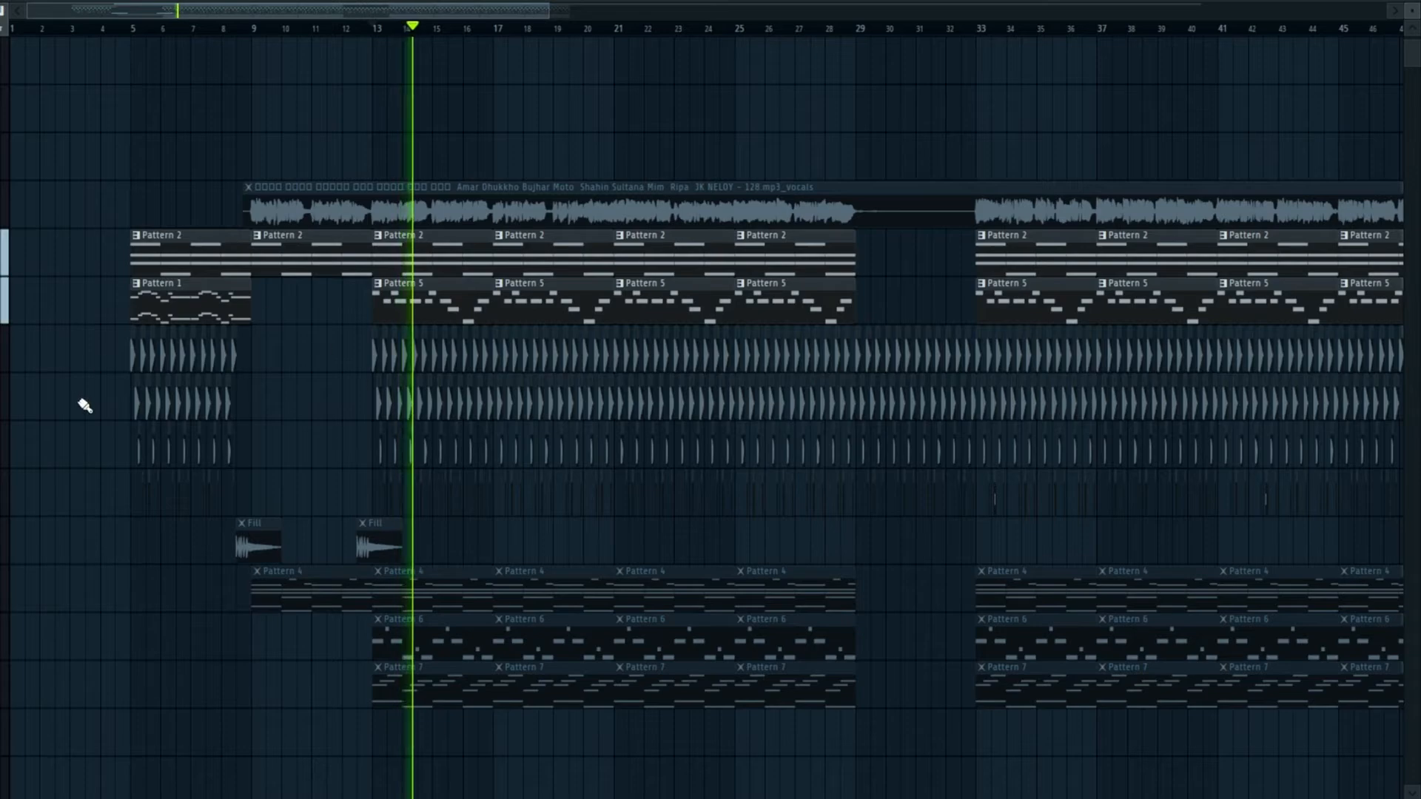
key("space")
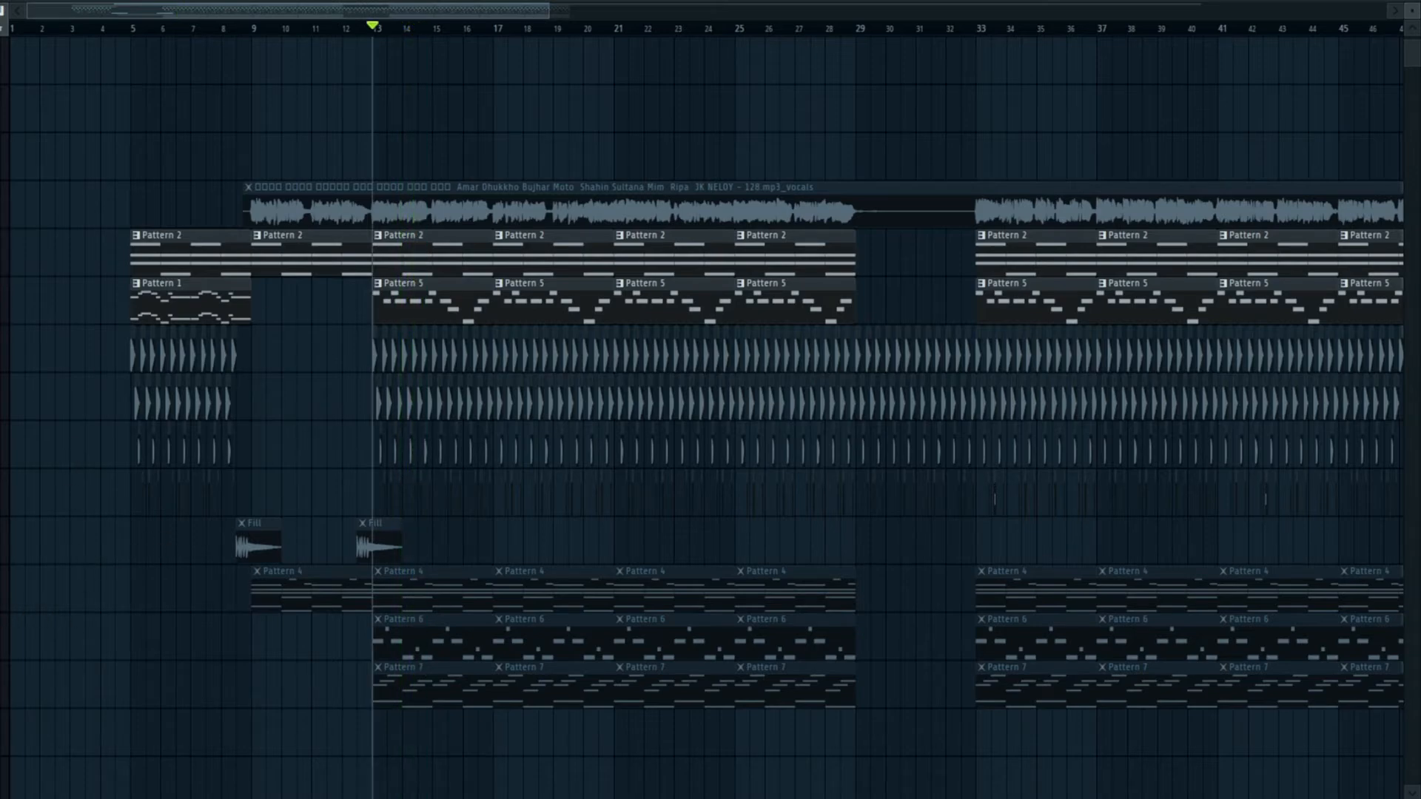
key("space")
Examine and listen to Pattern 4's Omnisphere notes in the piano roll
double_click(415, 598)
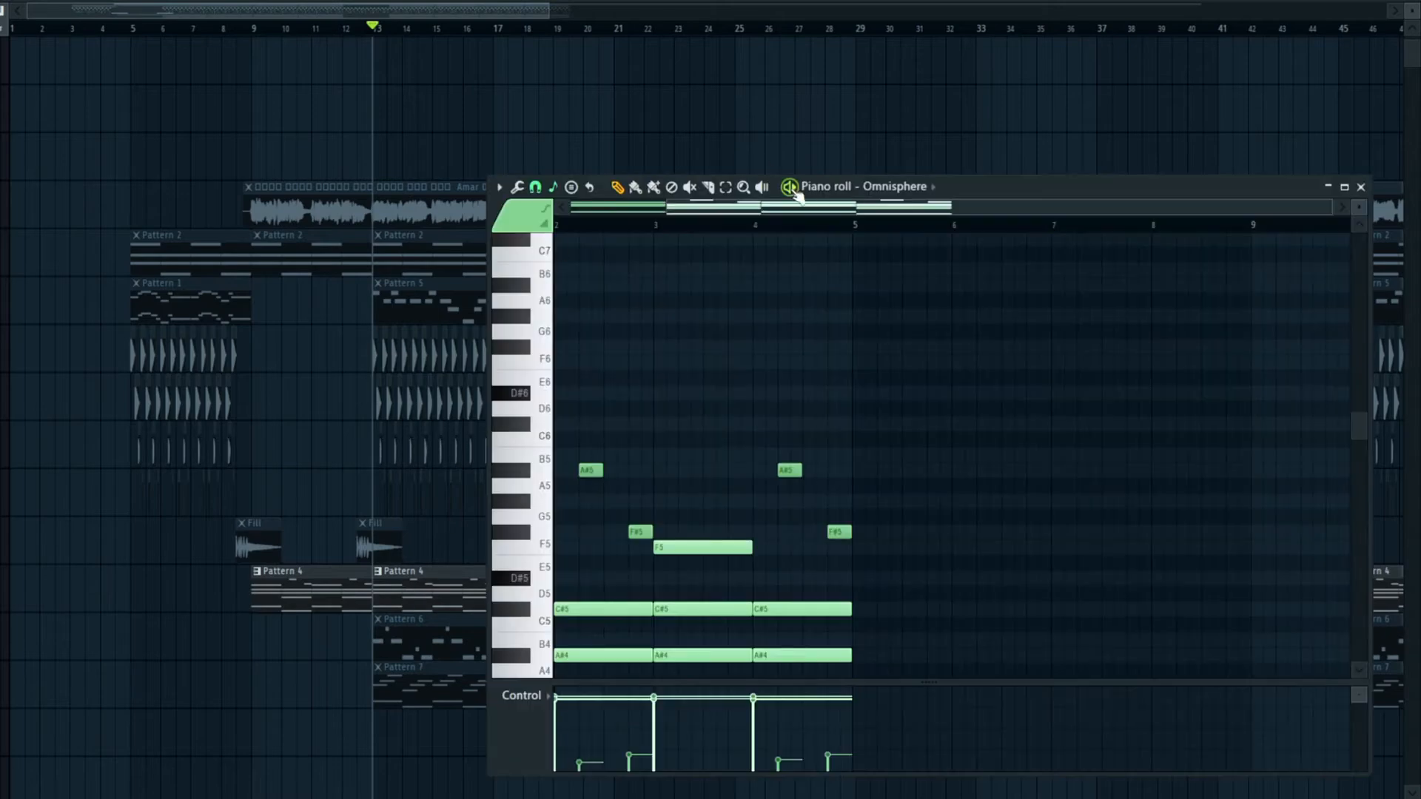
left_click_drag(802, 231, 669, 216)
scroll(904, 378, "down", 3)
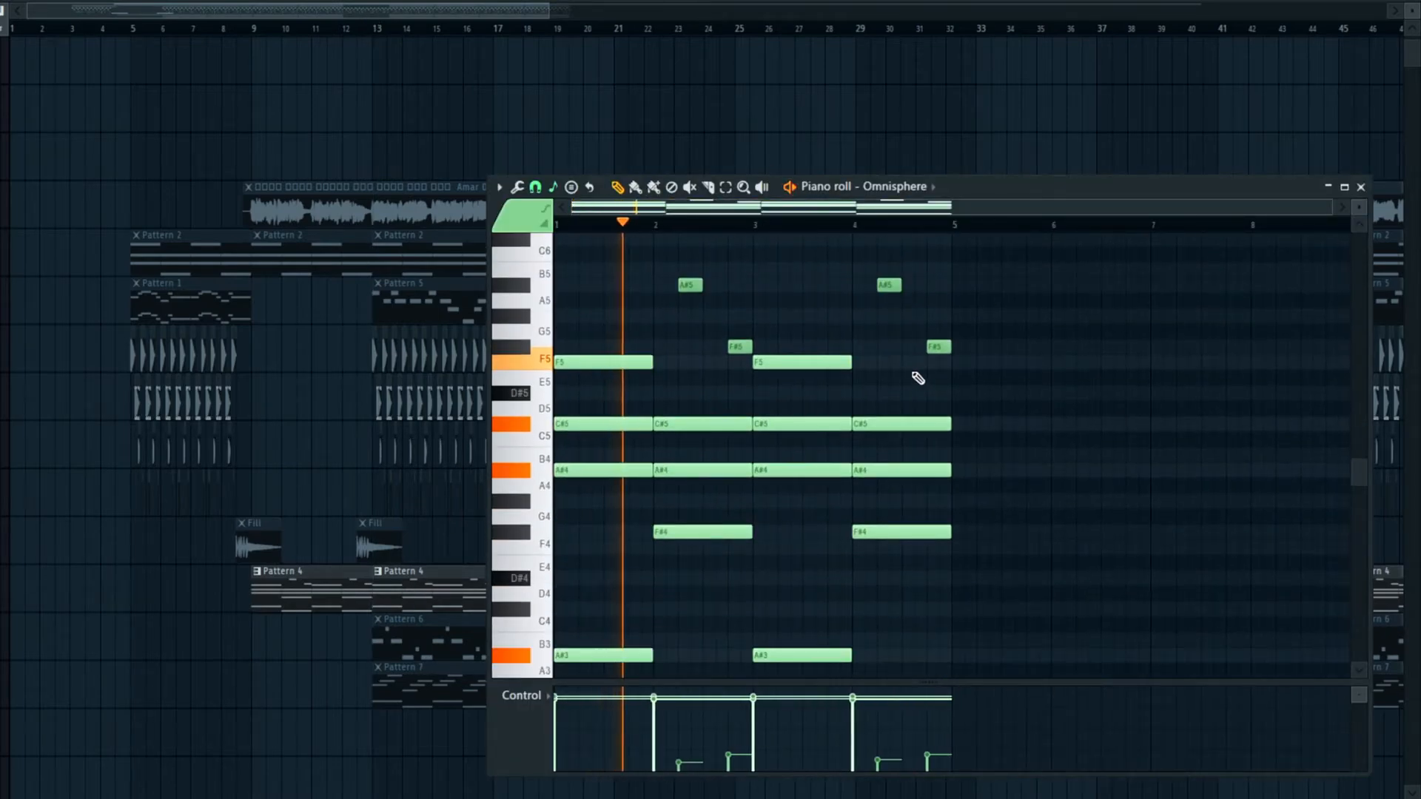
left_click_drag(1341, 231, 1127, 191)
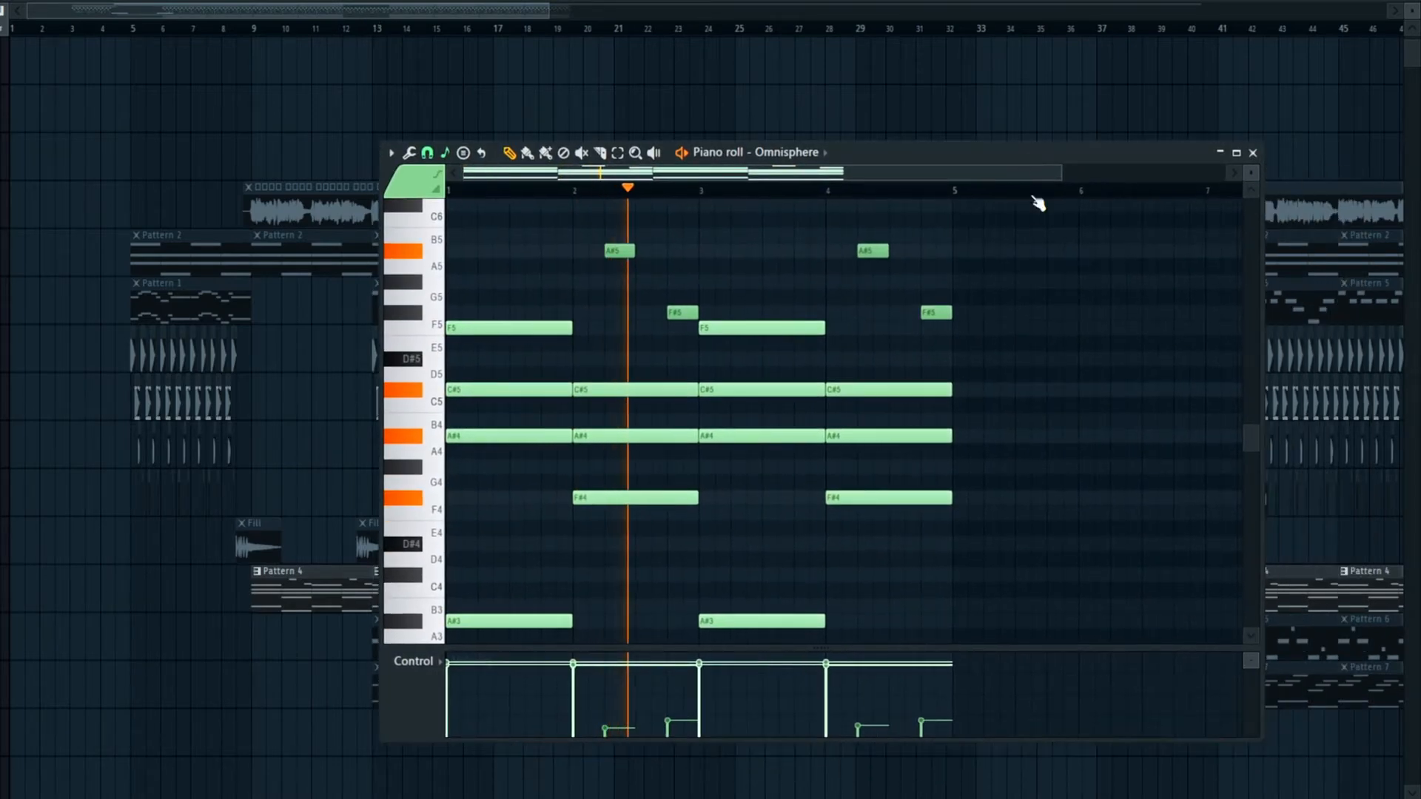
scroll(1174, 206, "down", 1)
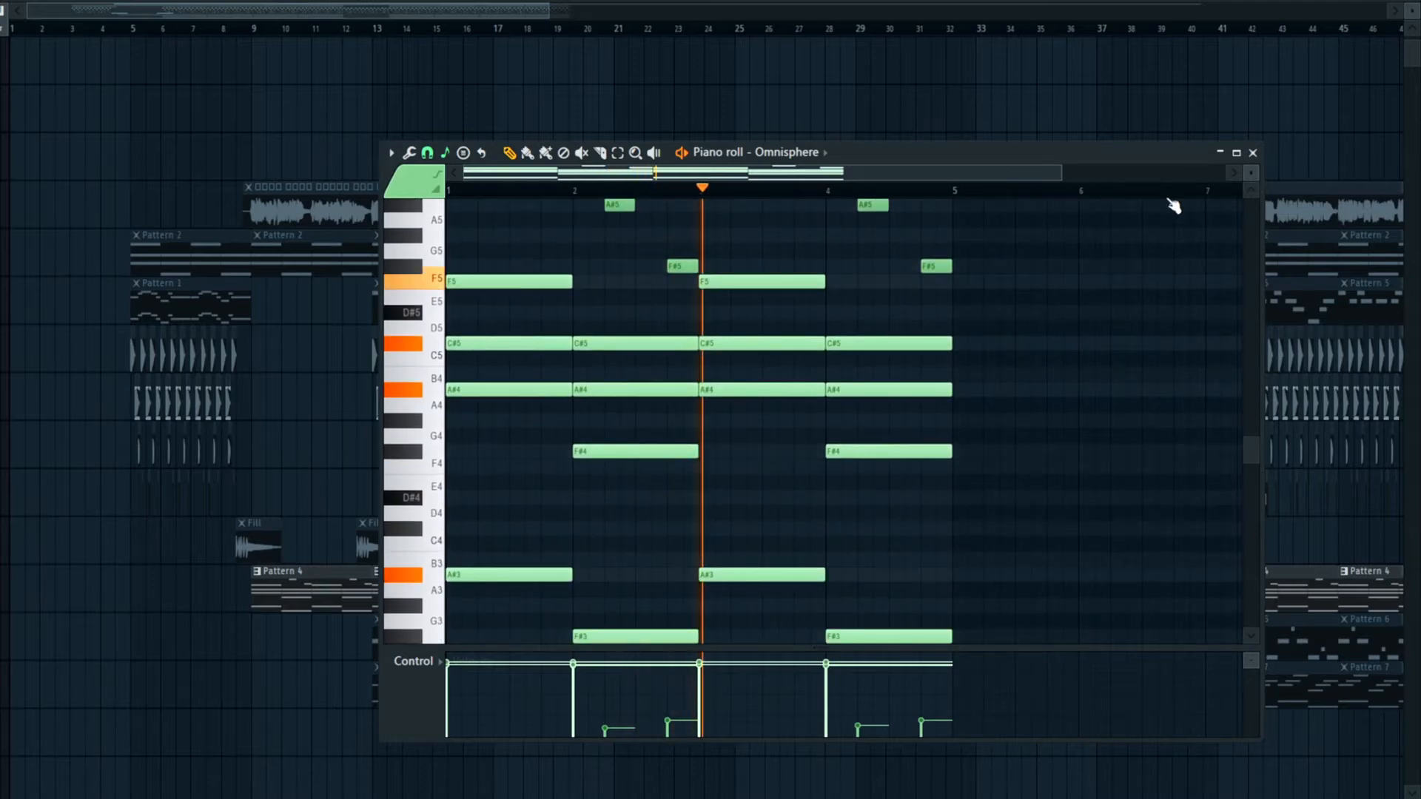
left_click(1251, 154)
Solo the Pattern 6 track and review its Nexus notes in the piano roll during playback
right_click(9, 660)
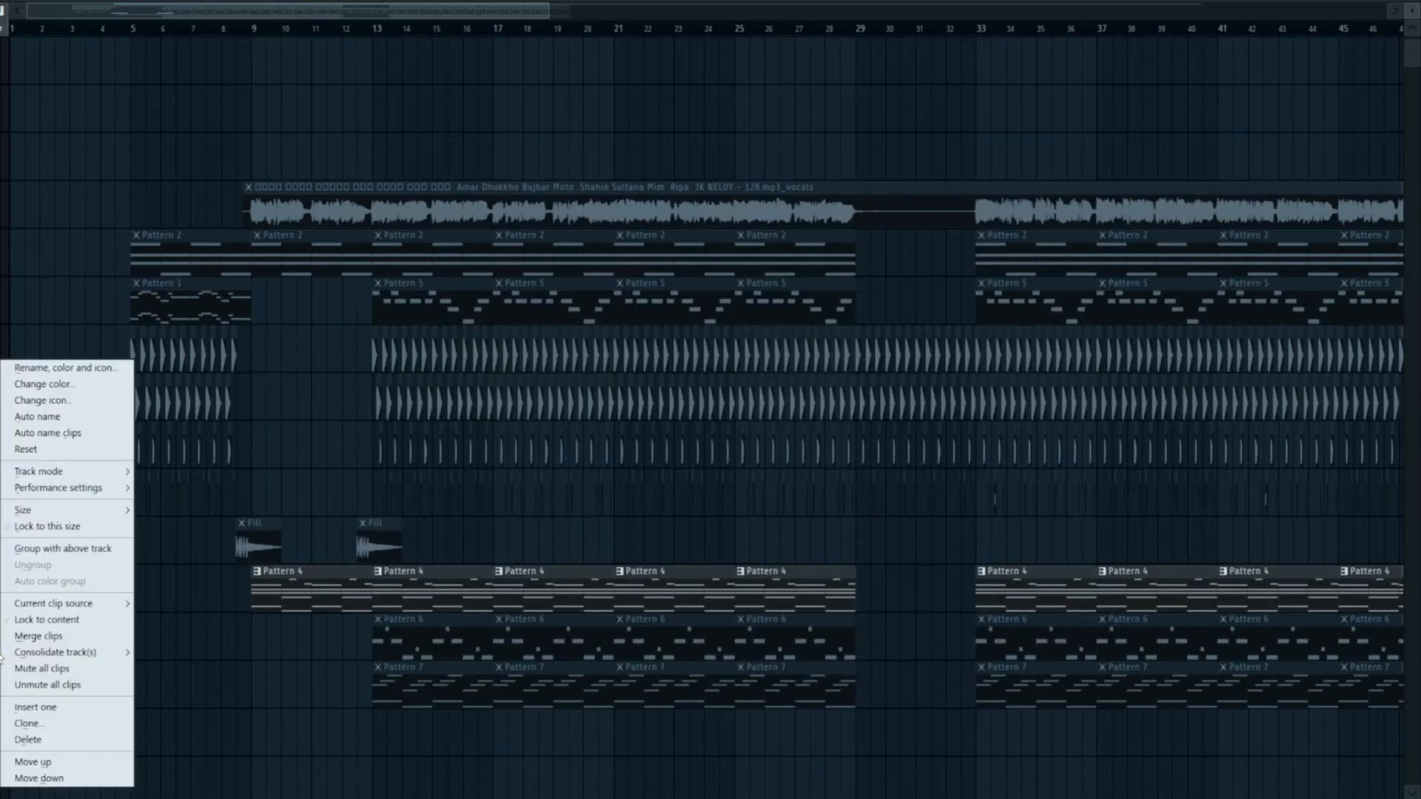
left_click(457, 651)
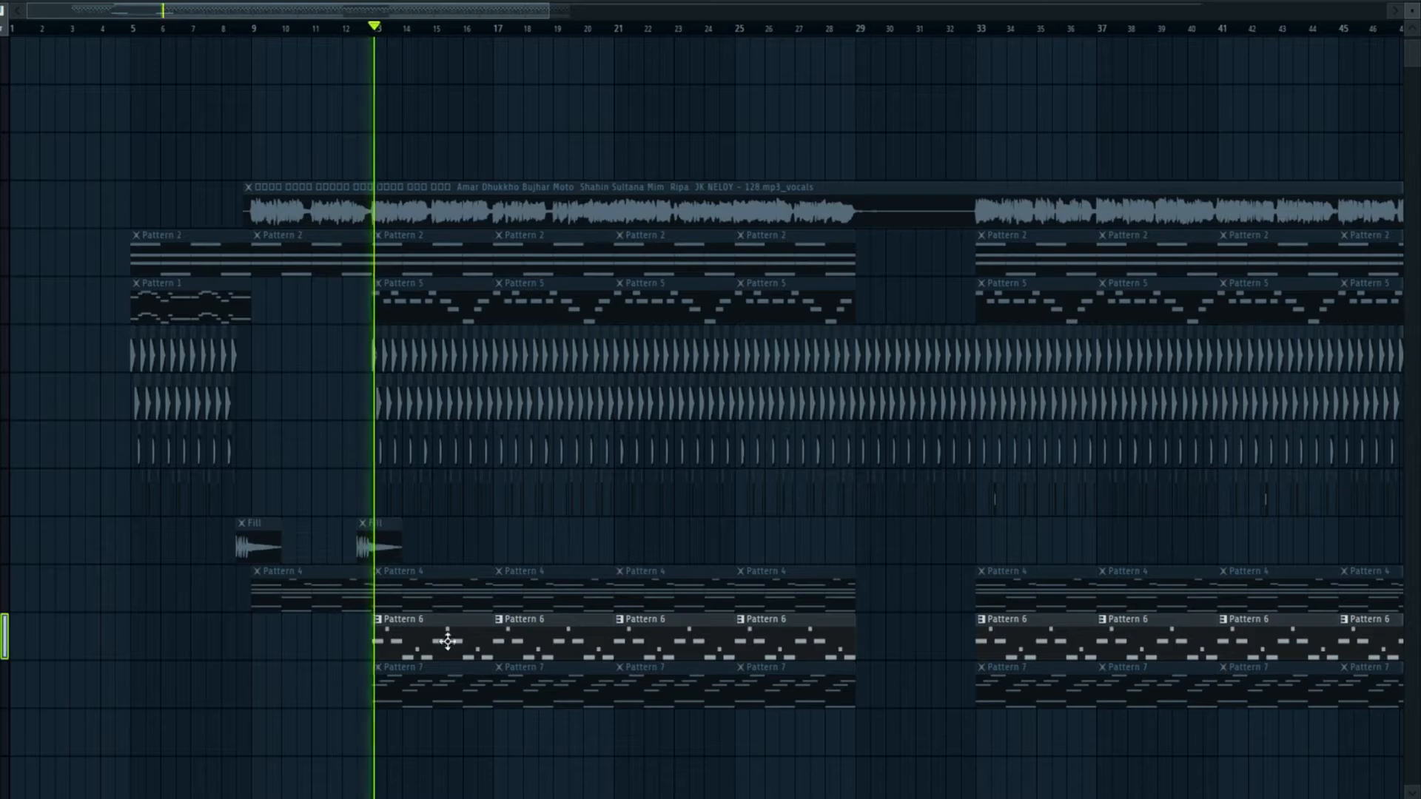
double_click(446, 649)
left_click_drag(829, 185, 665, 185)
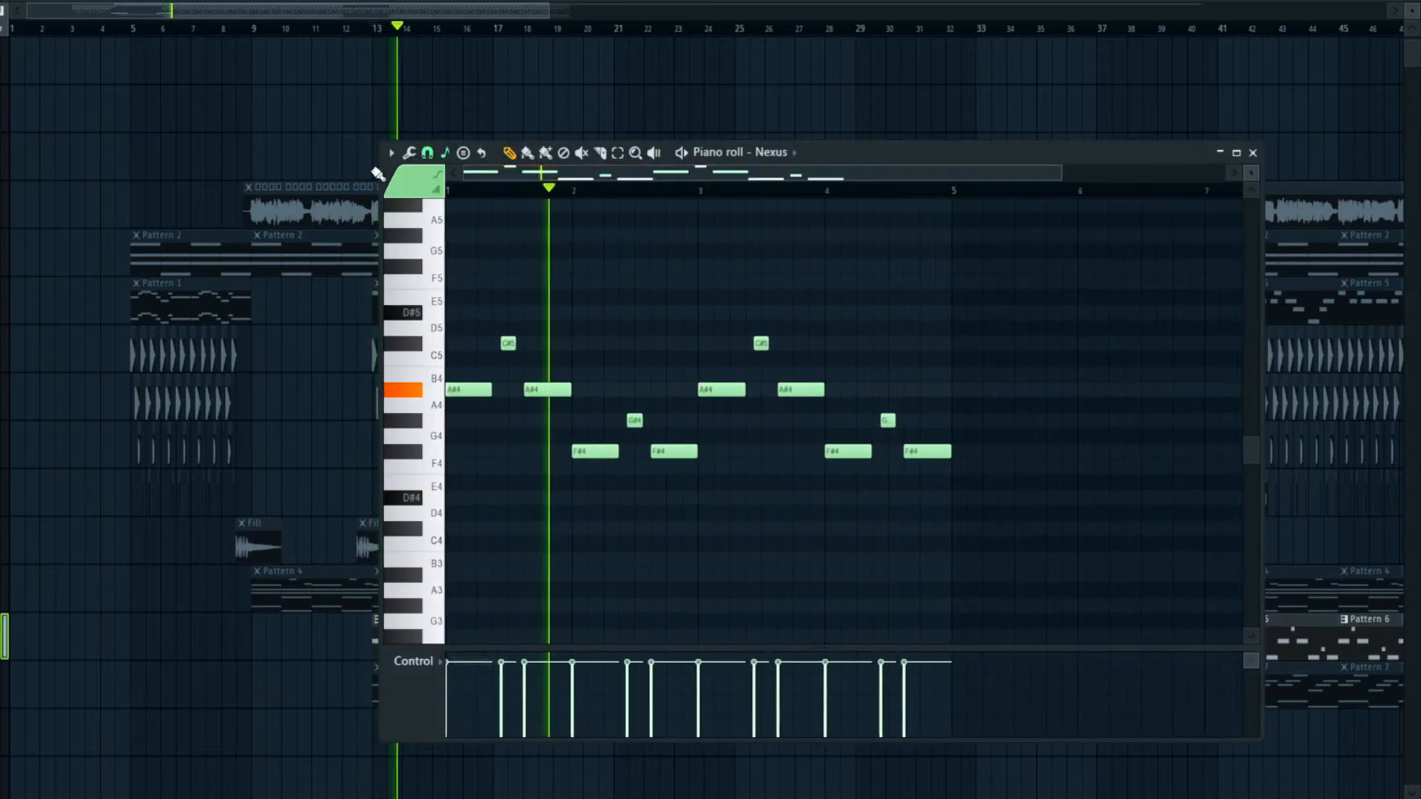
left_click(1253, 153)
key("space")
Solo the Pattern 7 track and review its Xpand!2 notes in the piano roll during playback
left_click(381, 695)
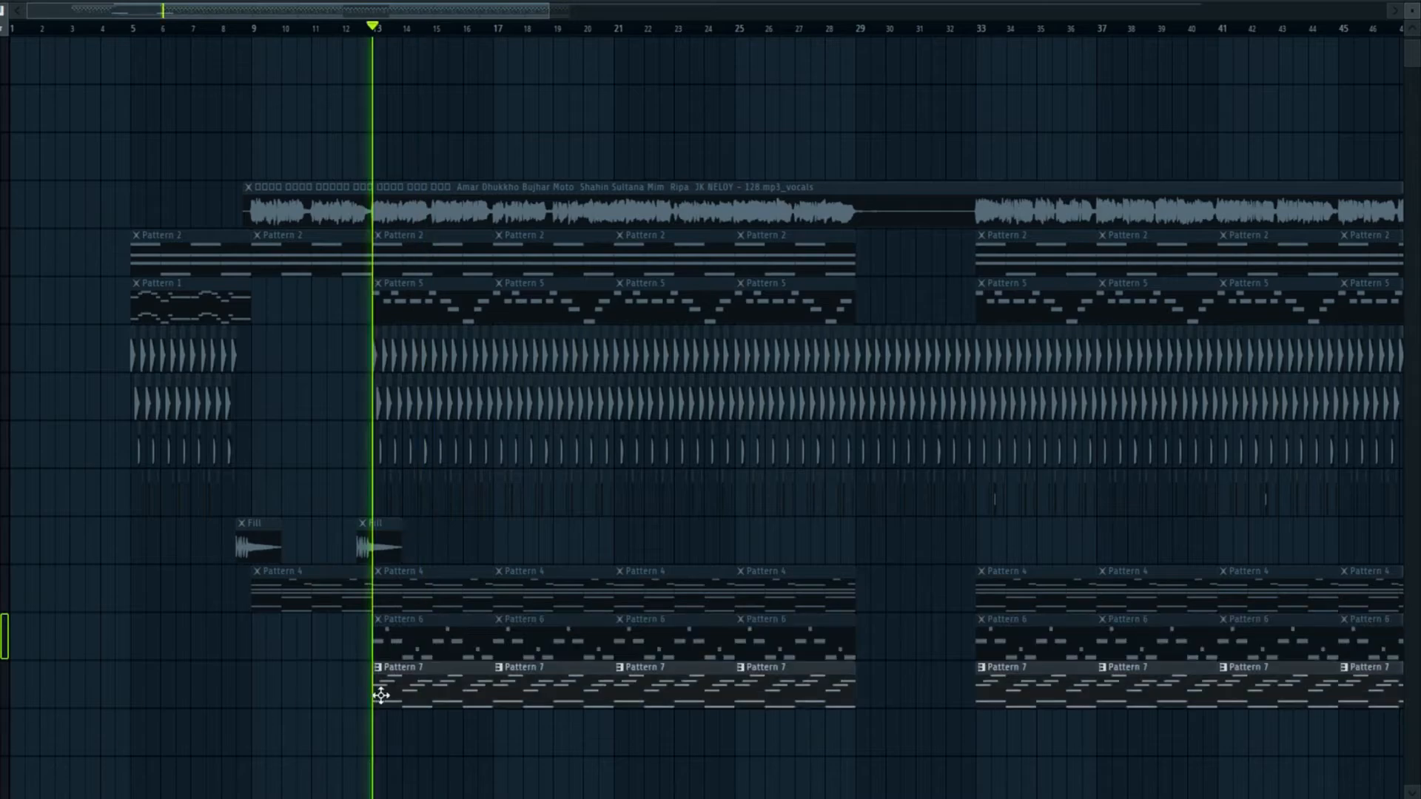
double_click(412, 692)
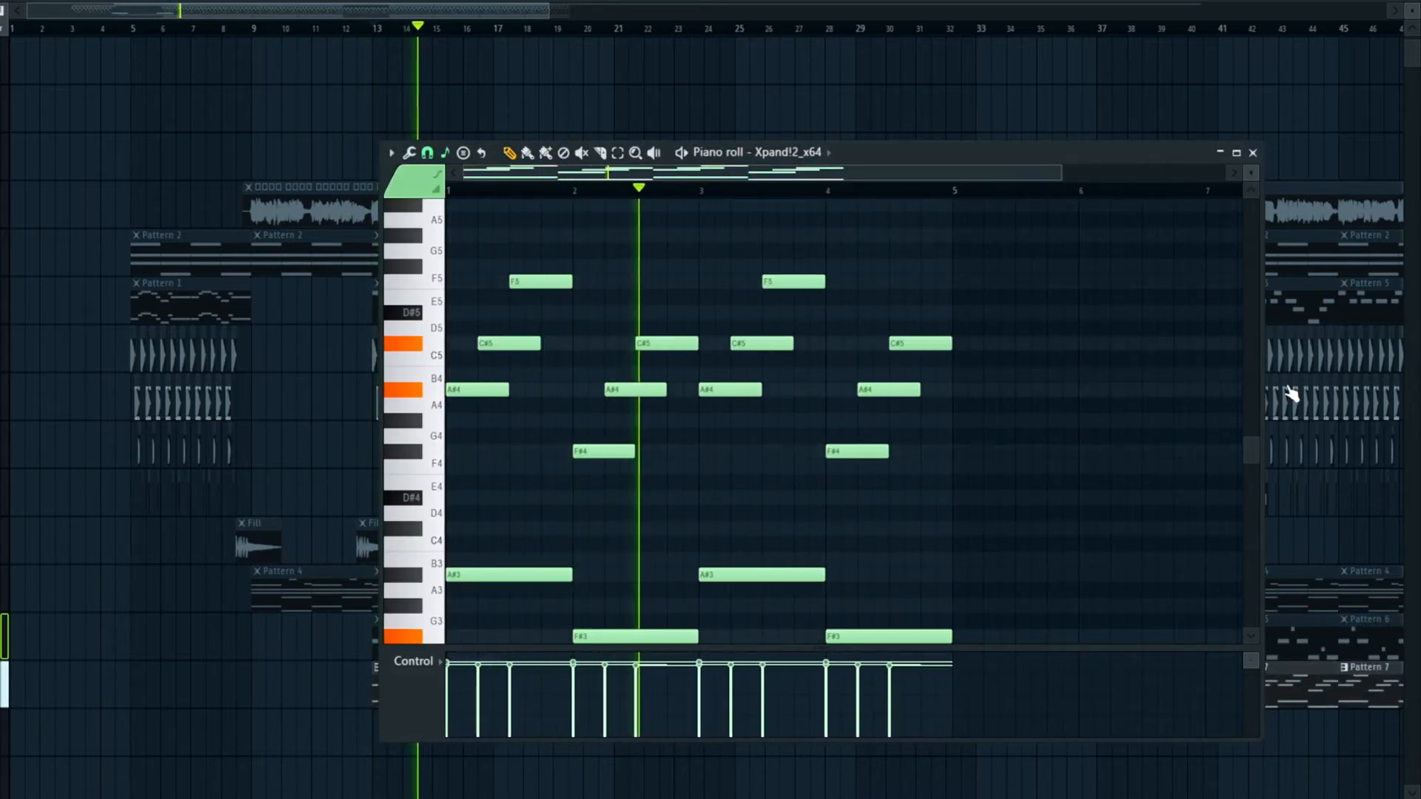
scroll(1251, 174, "down", 3)
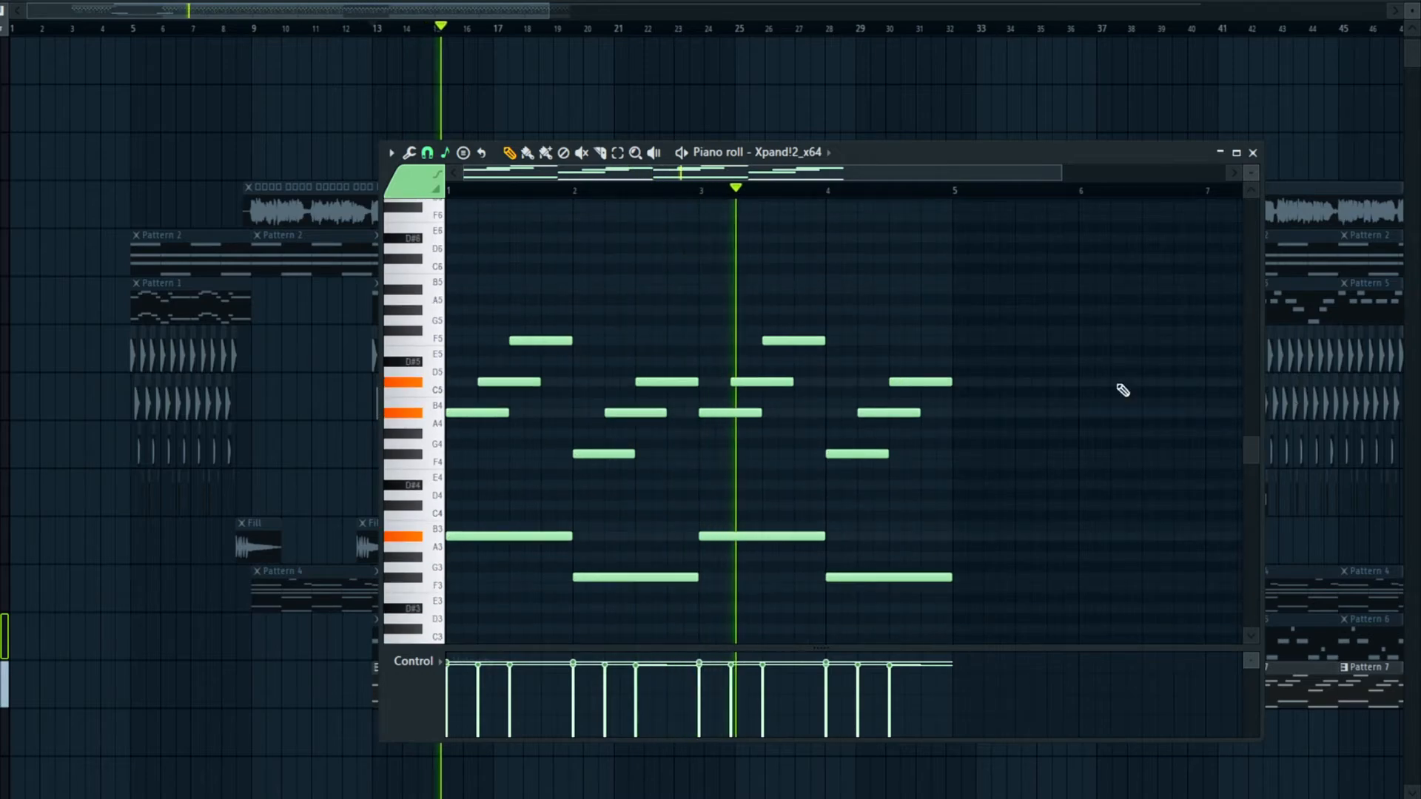
left_click(1253, 152)
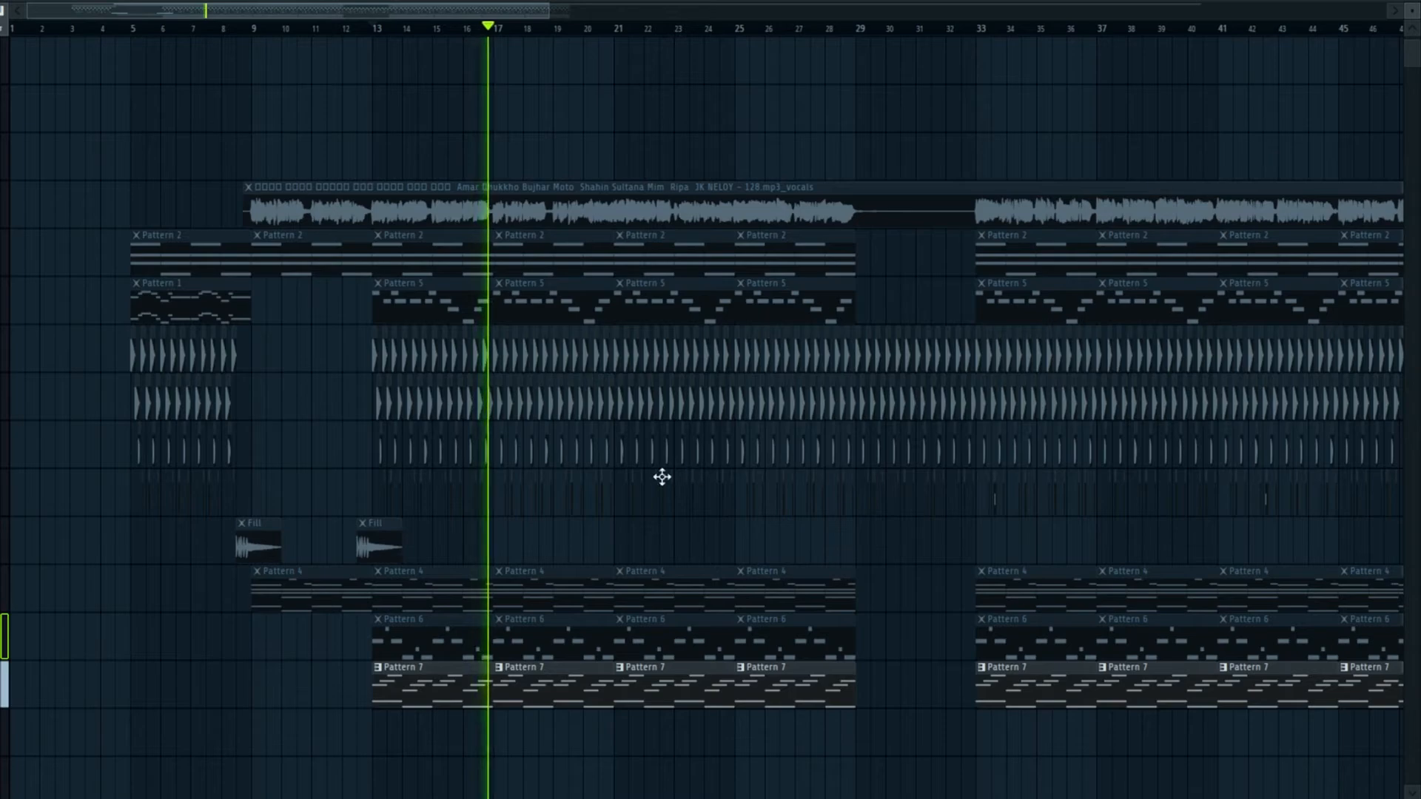
key("space")
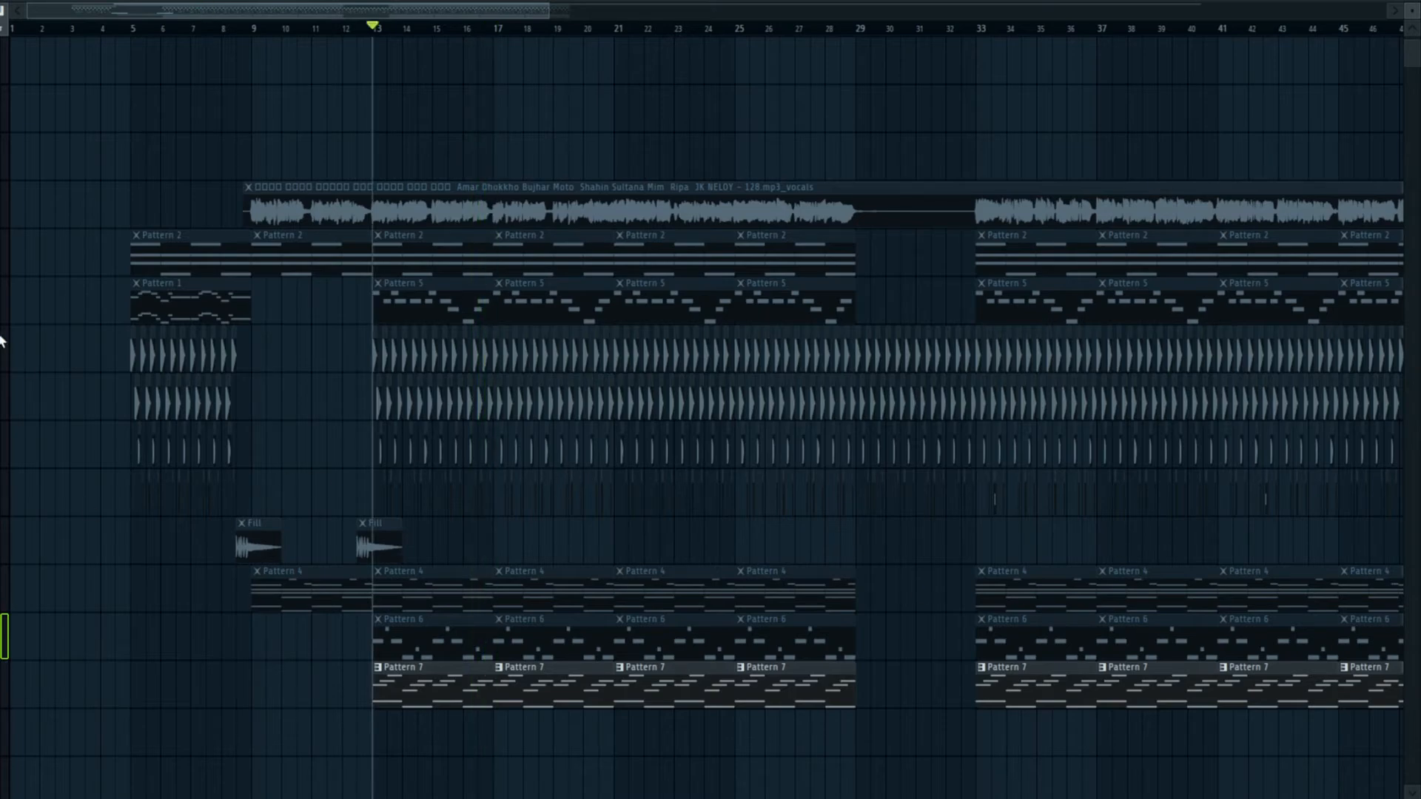
Leave only the four drum sample tracks between Pattern 5 and the Fill track audible, around bar 13
right_click(1, 369)
left_click(2, 416)
left_click(1, 464)
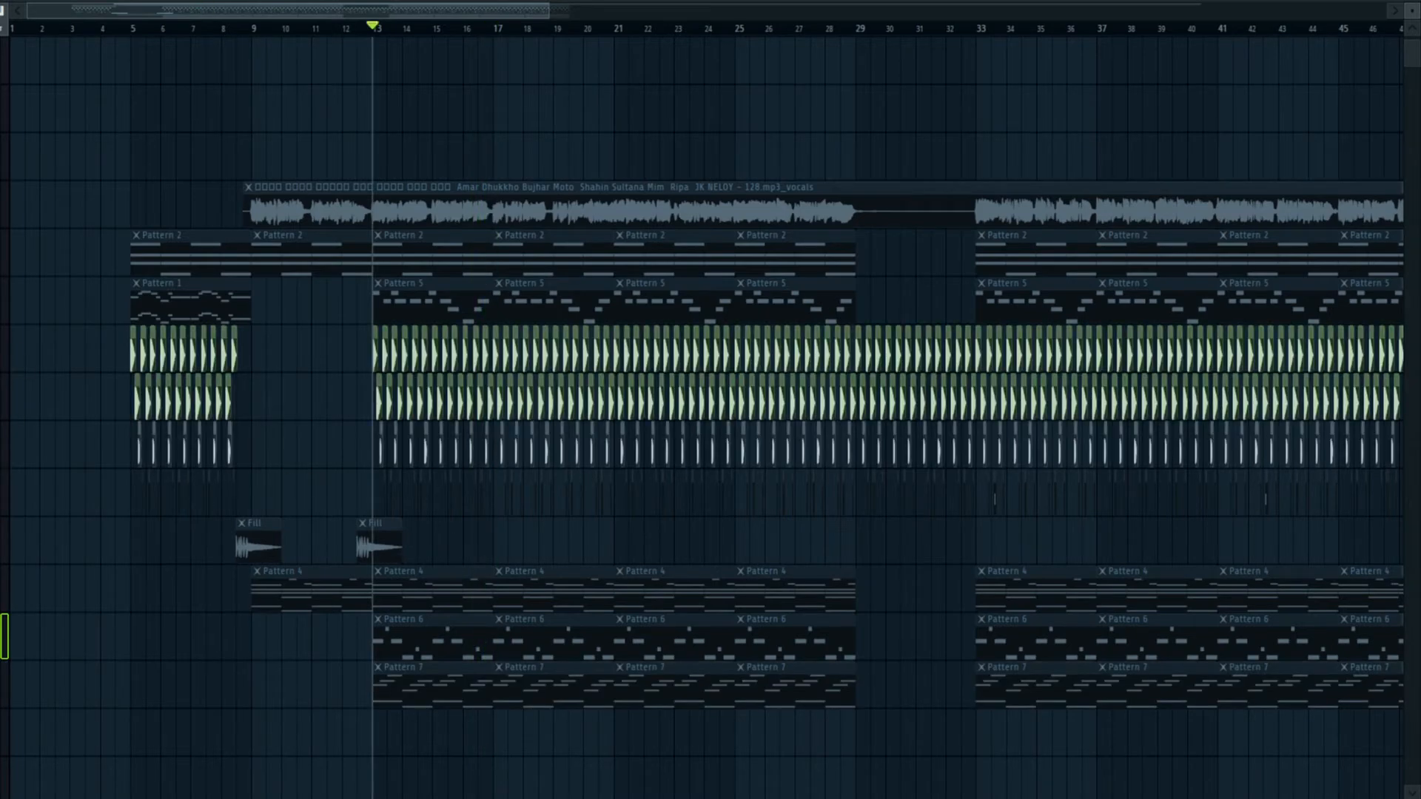
left_click(2, 514)
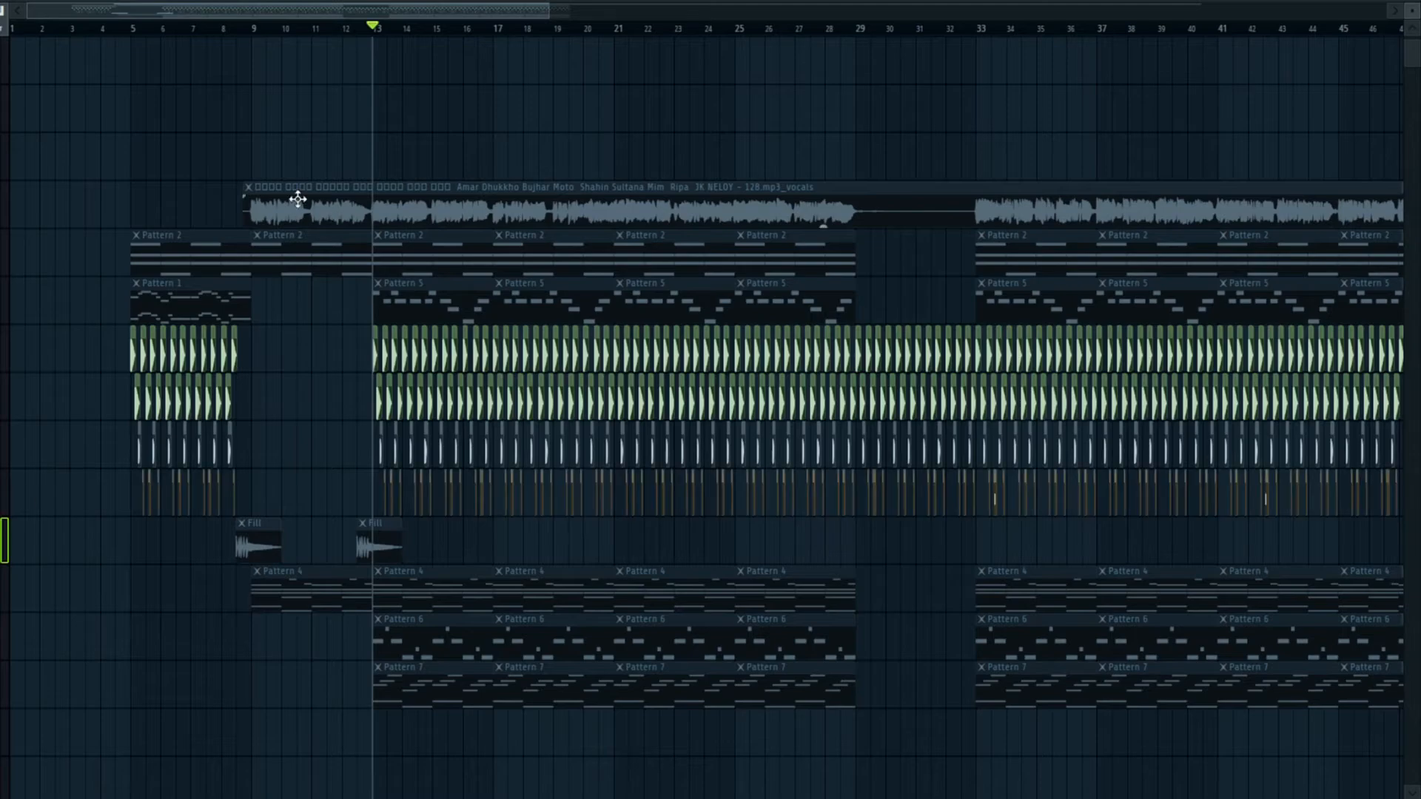
scroll(374, 43, "up", 4)
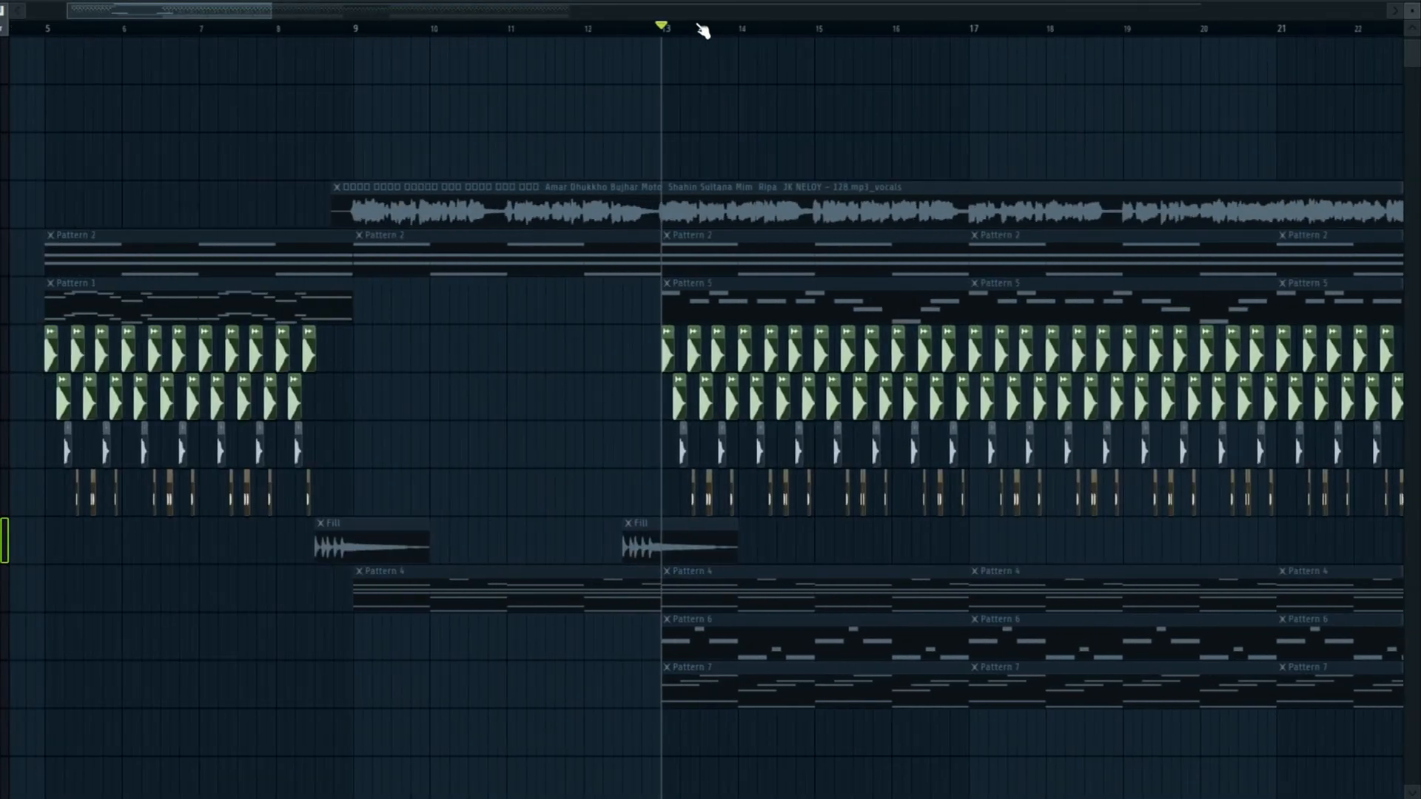
scroll(702, 29, "up", 5)
Solo the first drum sample track, unmute the one below it, and listen to both from bar 13
right_click(1, 371)
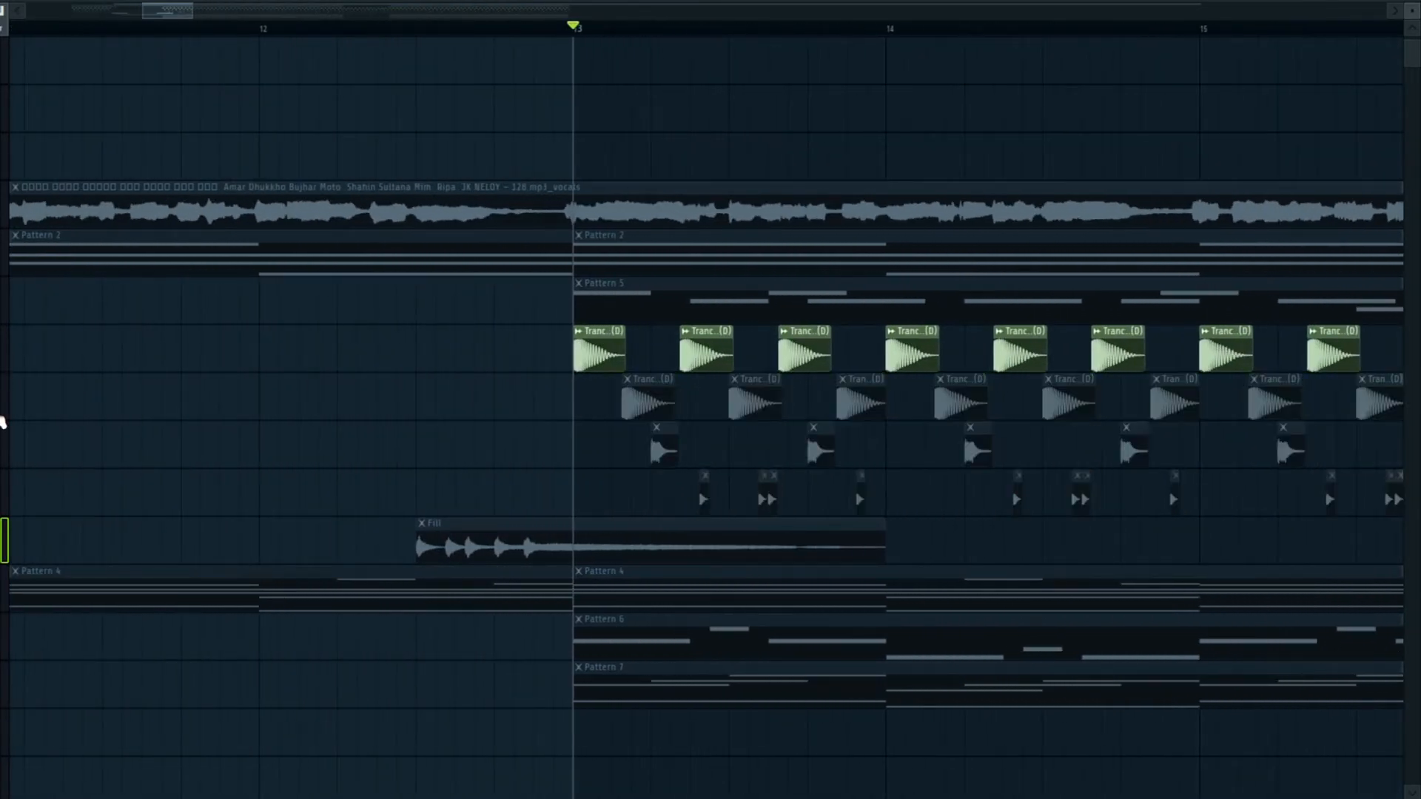
left_click(1, 418)
key("space")
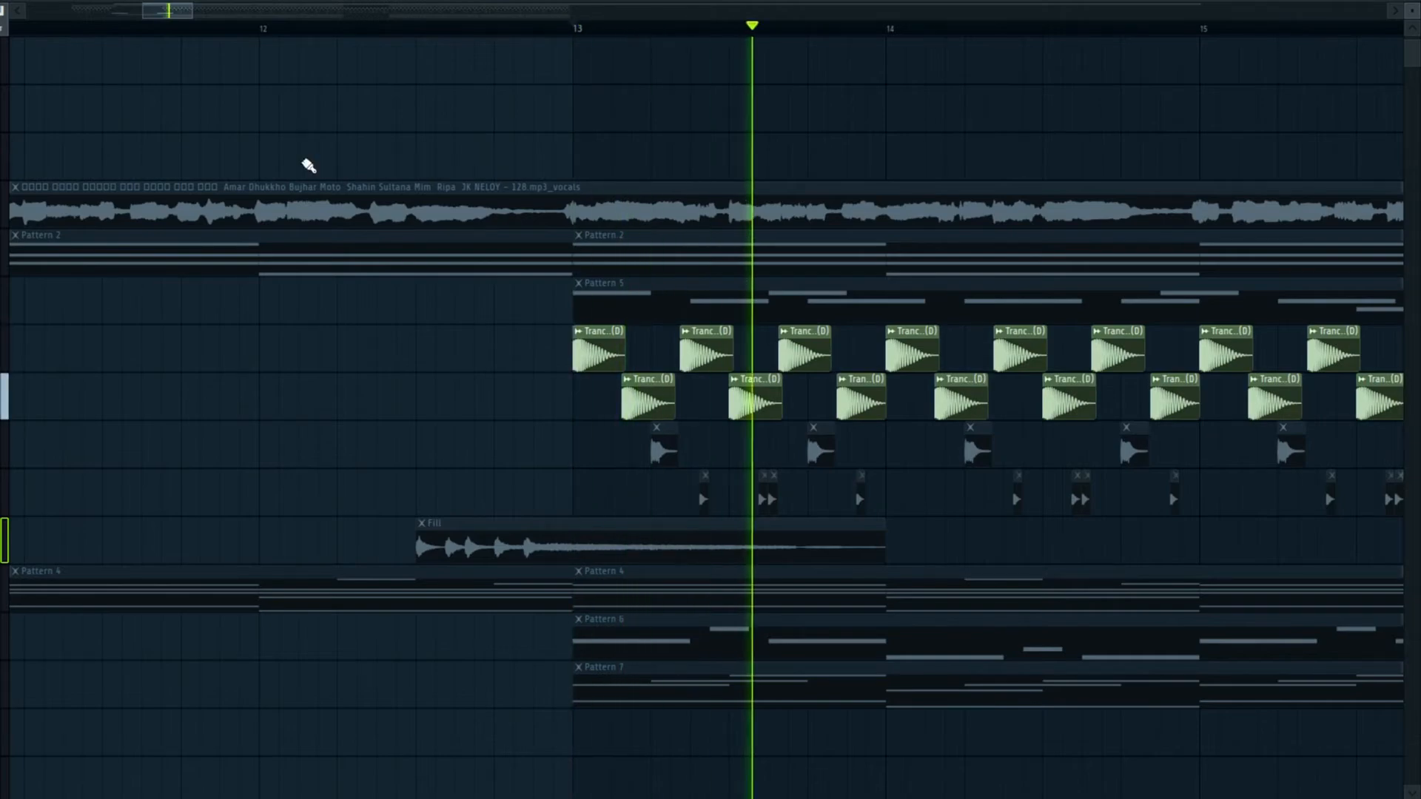
scroll(333, 41, "down", 5)
scroll(333, 41, "down", 2)
scroll(365, 70, "up", 3)
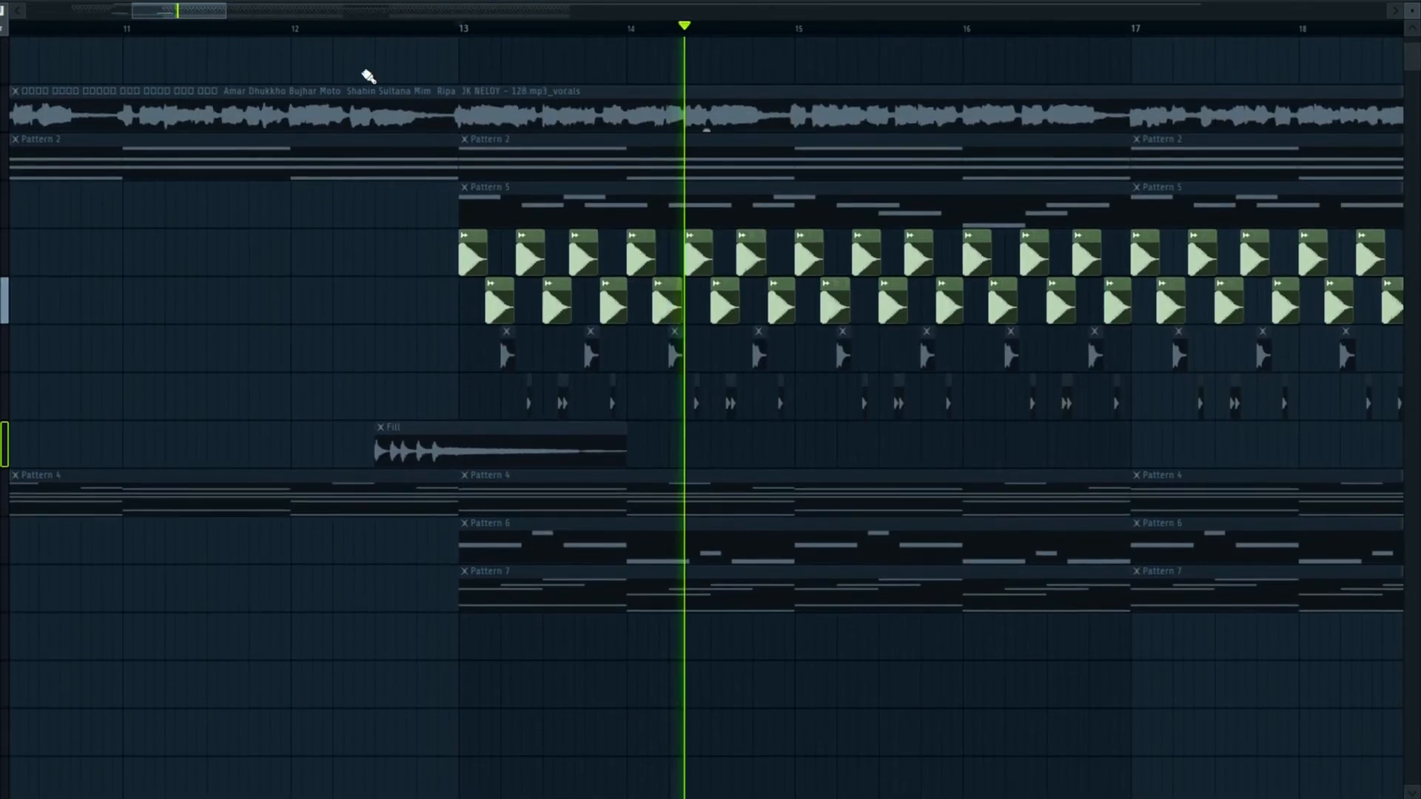
key("space")
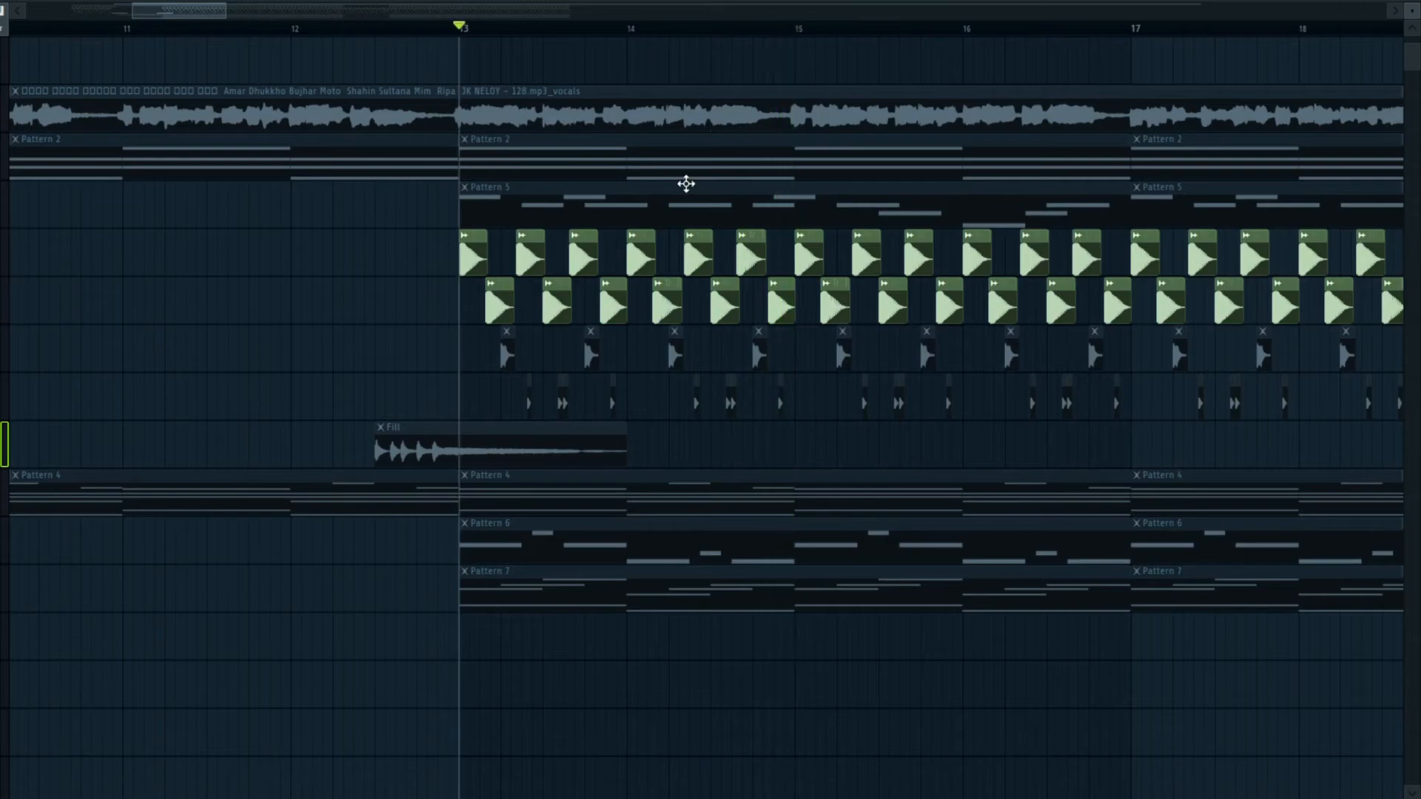
scroll(672, 26, "up", 5)
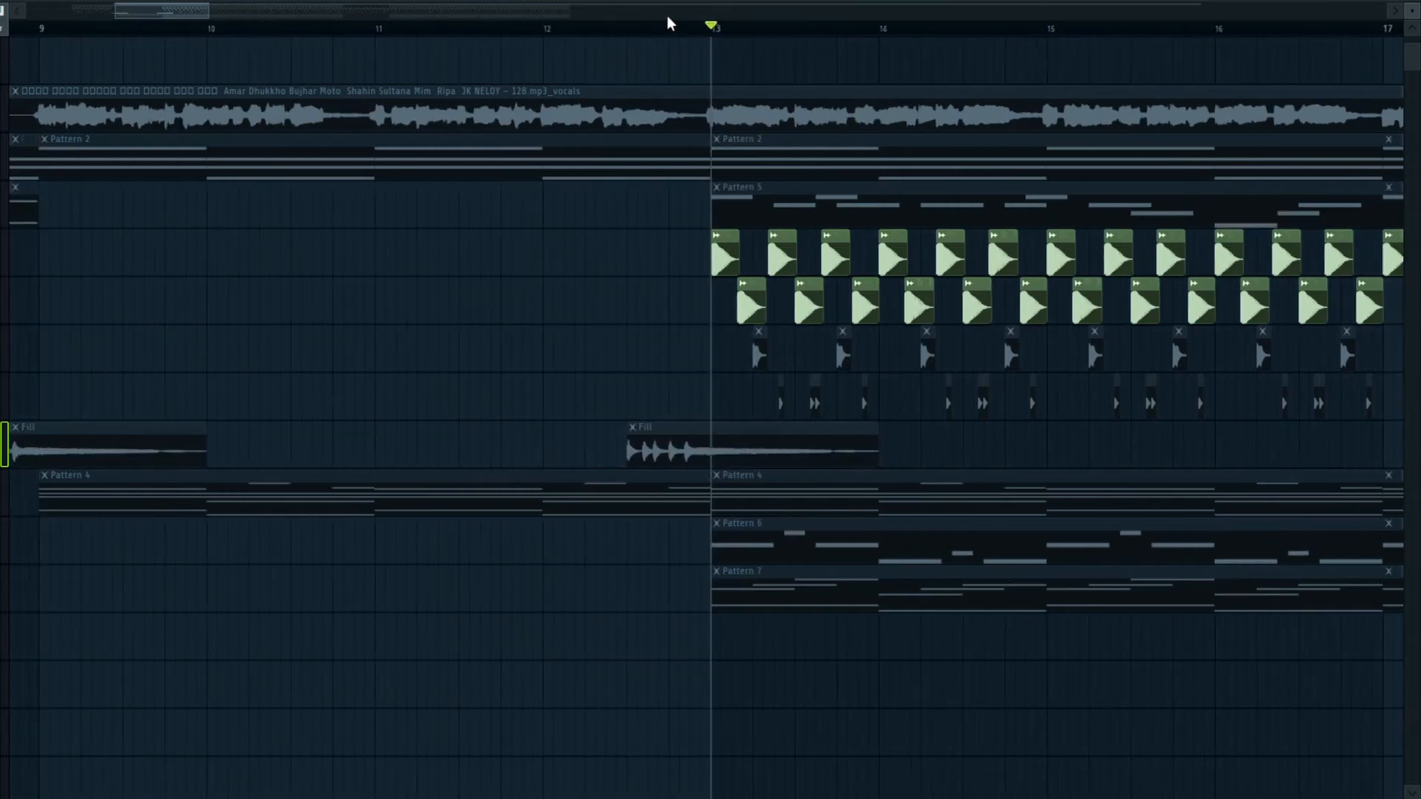
Unmute the third drum sample track and listen to the three audible drum layers from bar 13
left_click(3, 377)
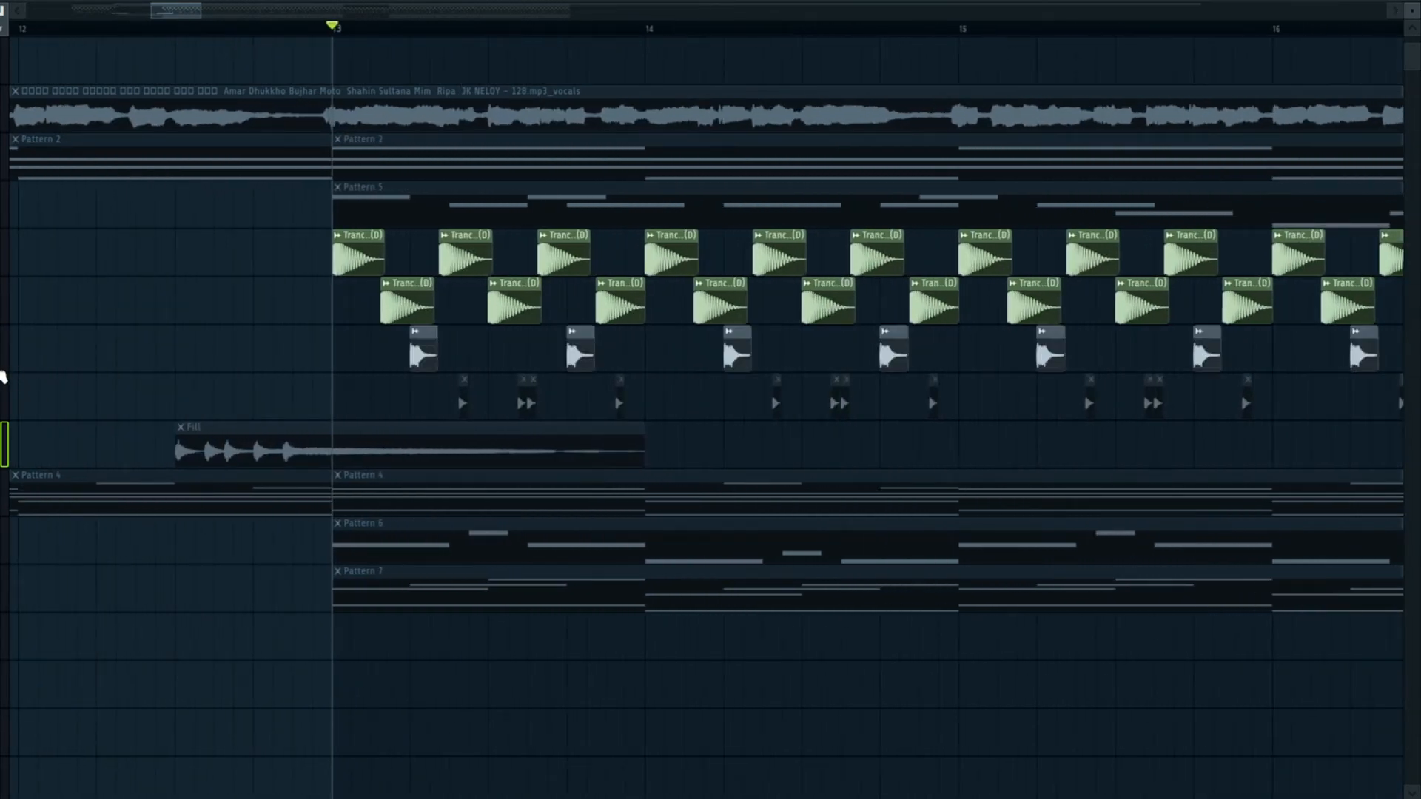
key("space")
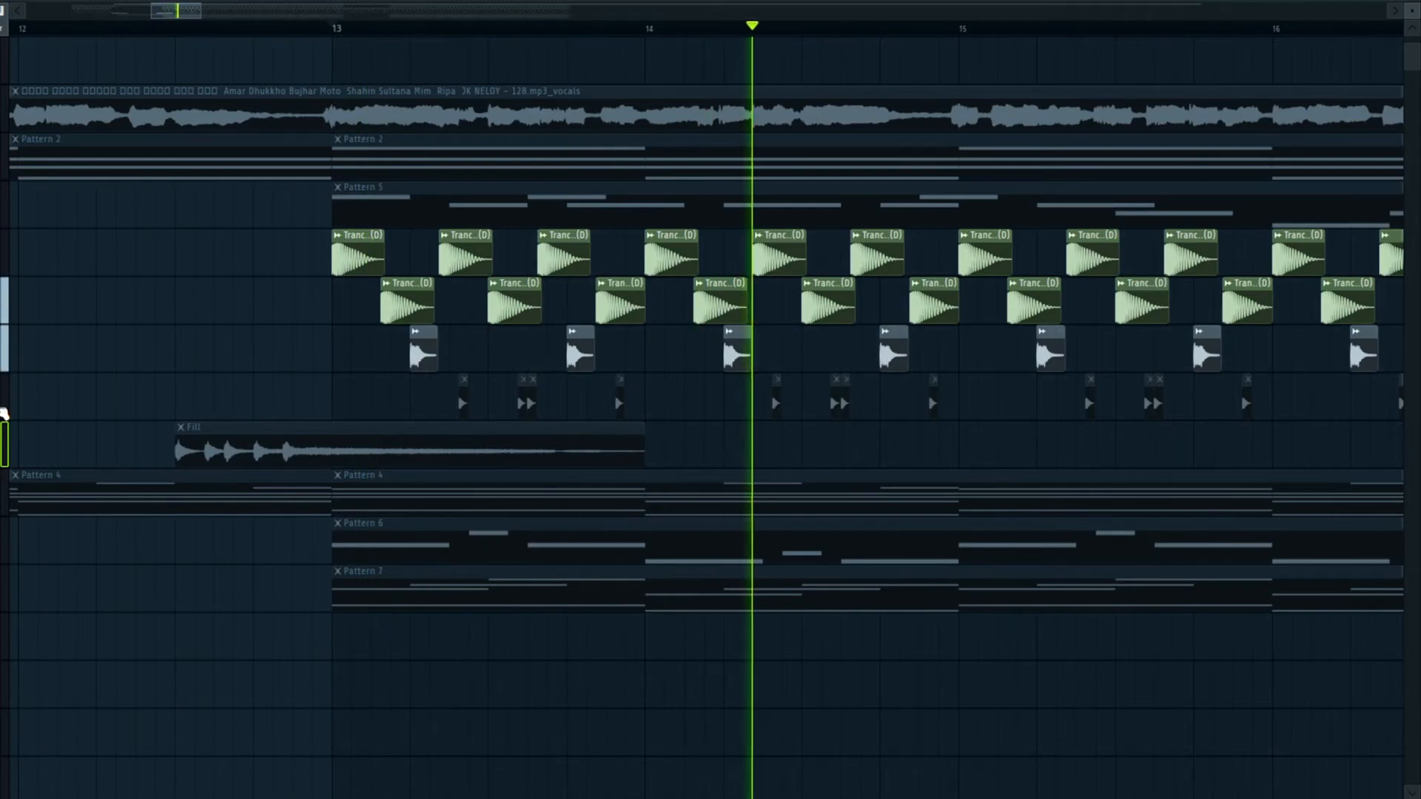
scroll(260, 50, "down", 2)
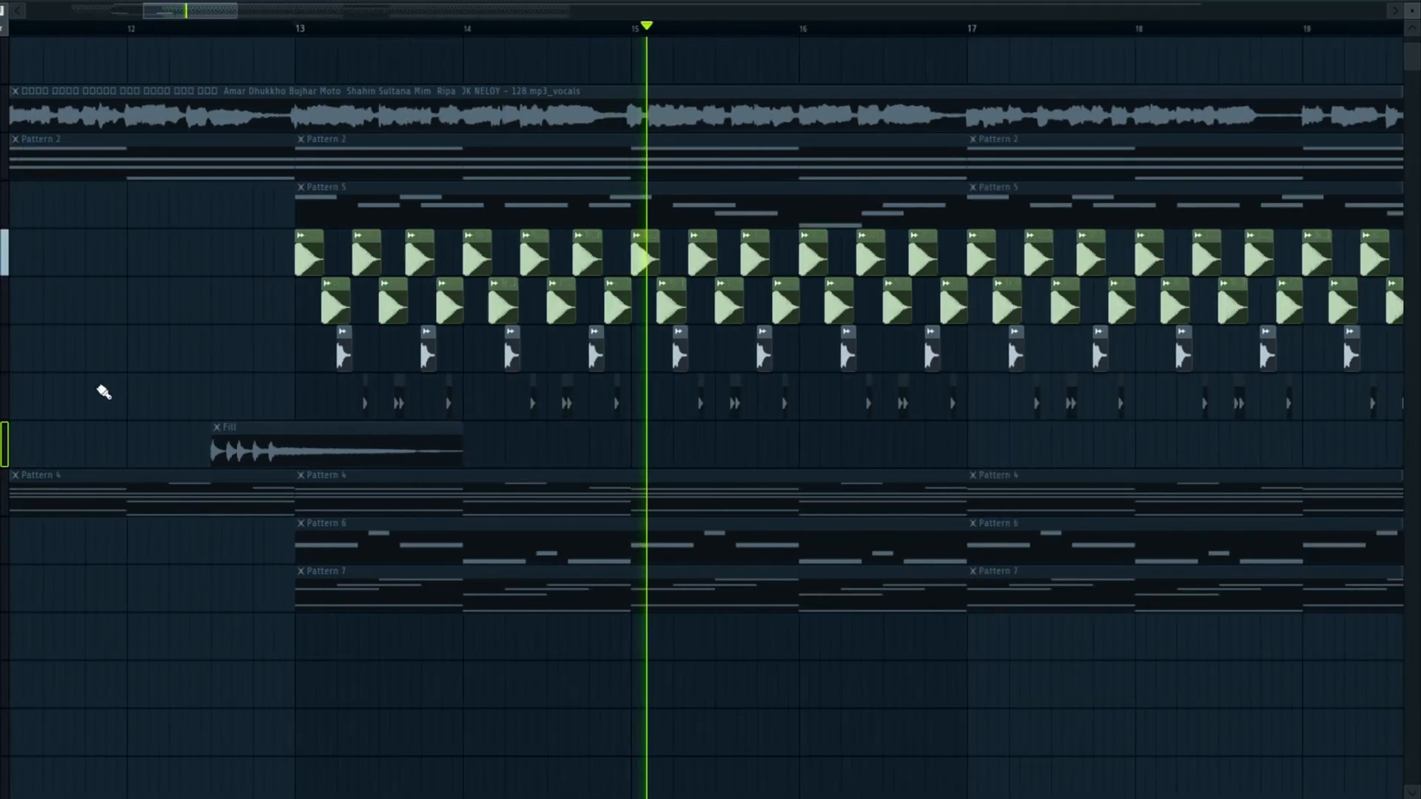
key("space")
Unmute the fourth drum sample track and listen to all four drum layers together from bar 13
left_click(2, 414)
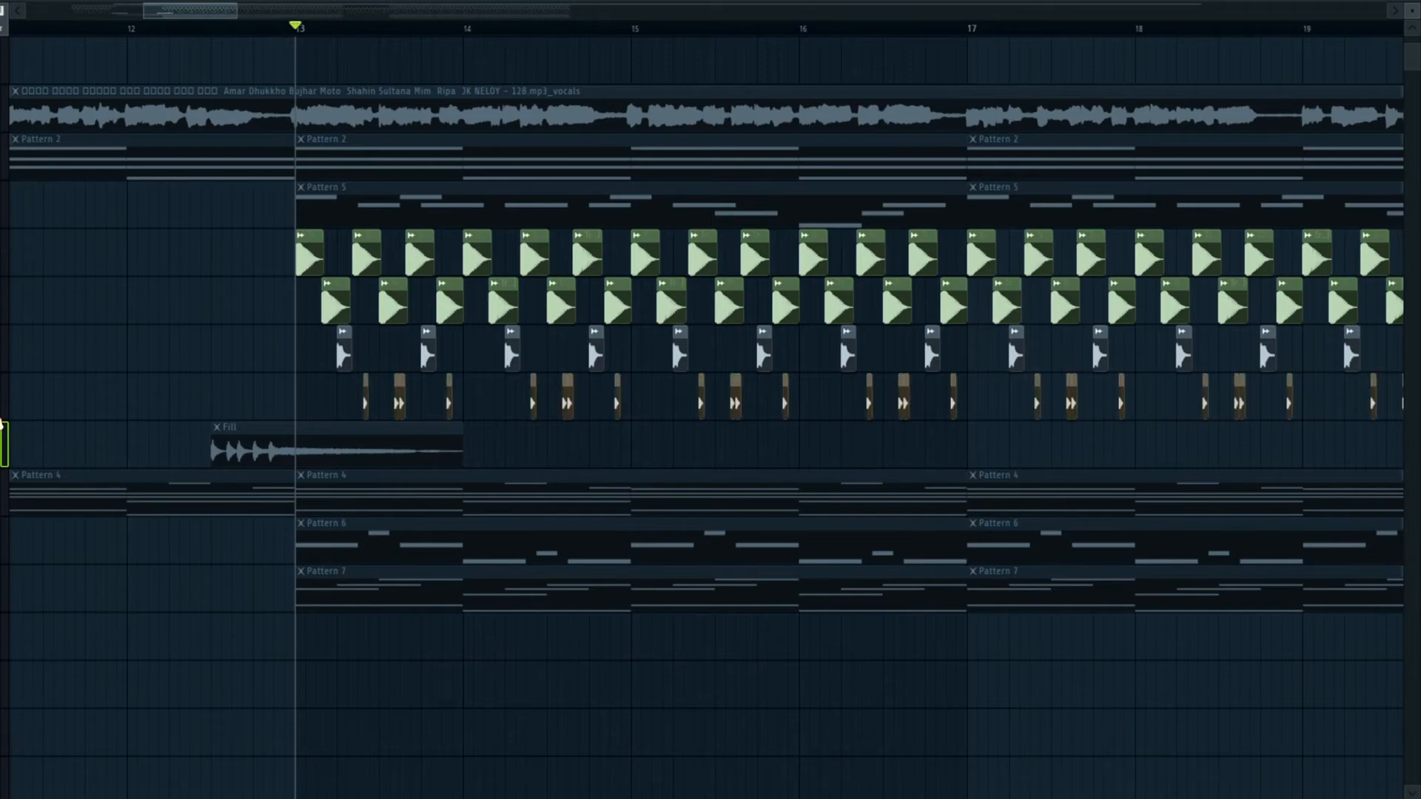
key("space")
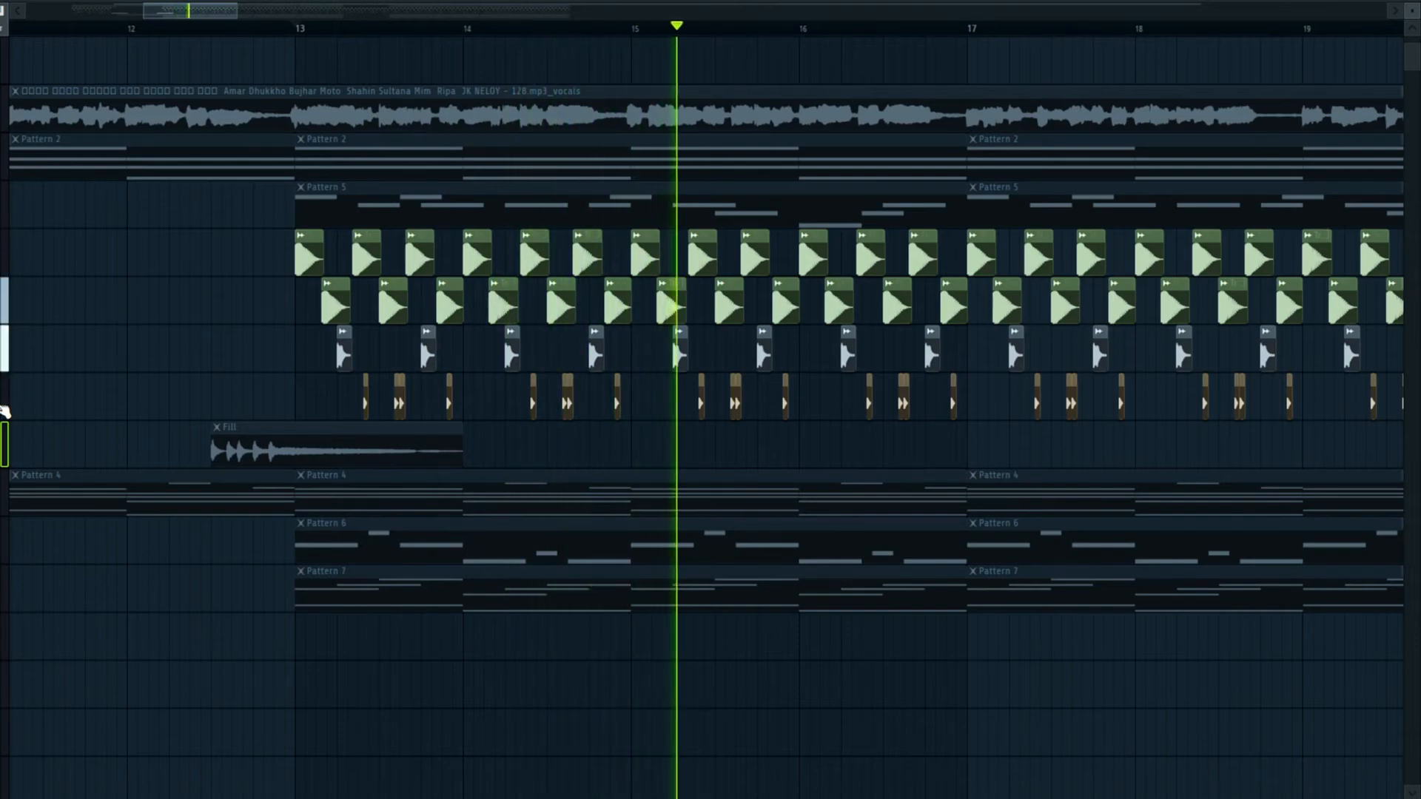
key("space")
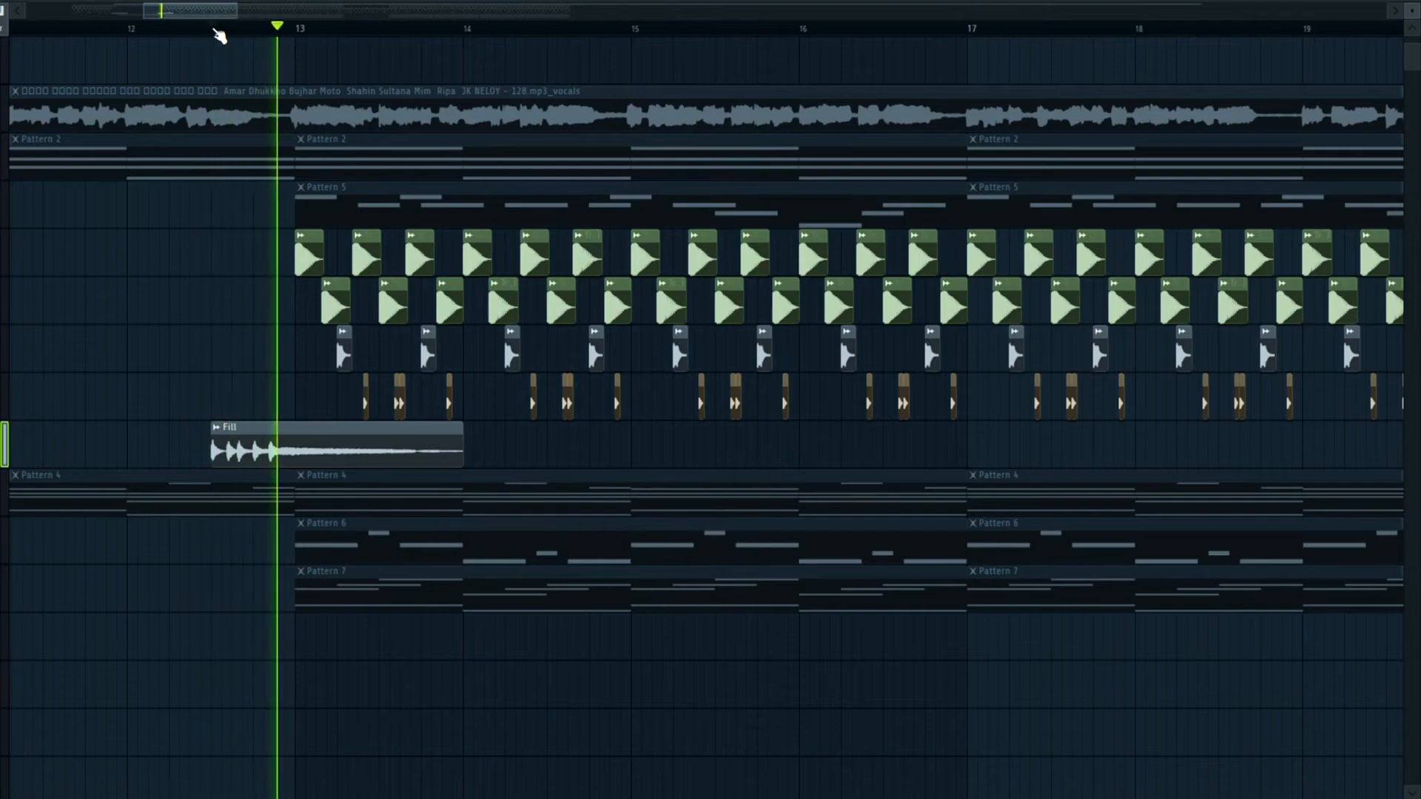
Set the gain of the Fill clip leading into bar 13 to 2.1 dB and add a fade-out at its end
mouse_move(339, 464)
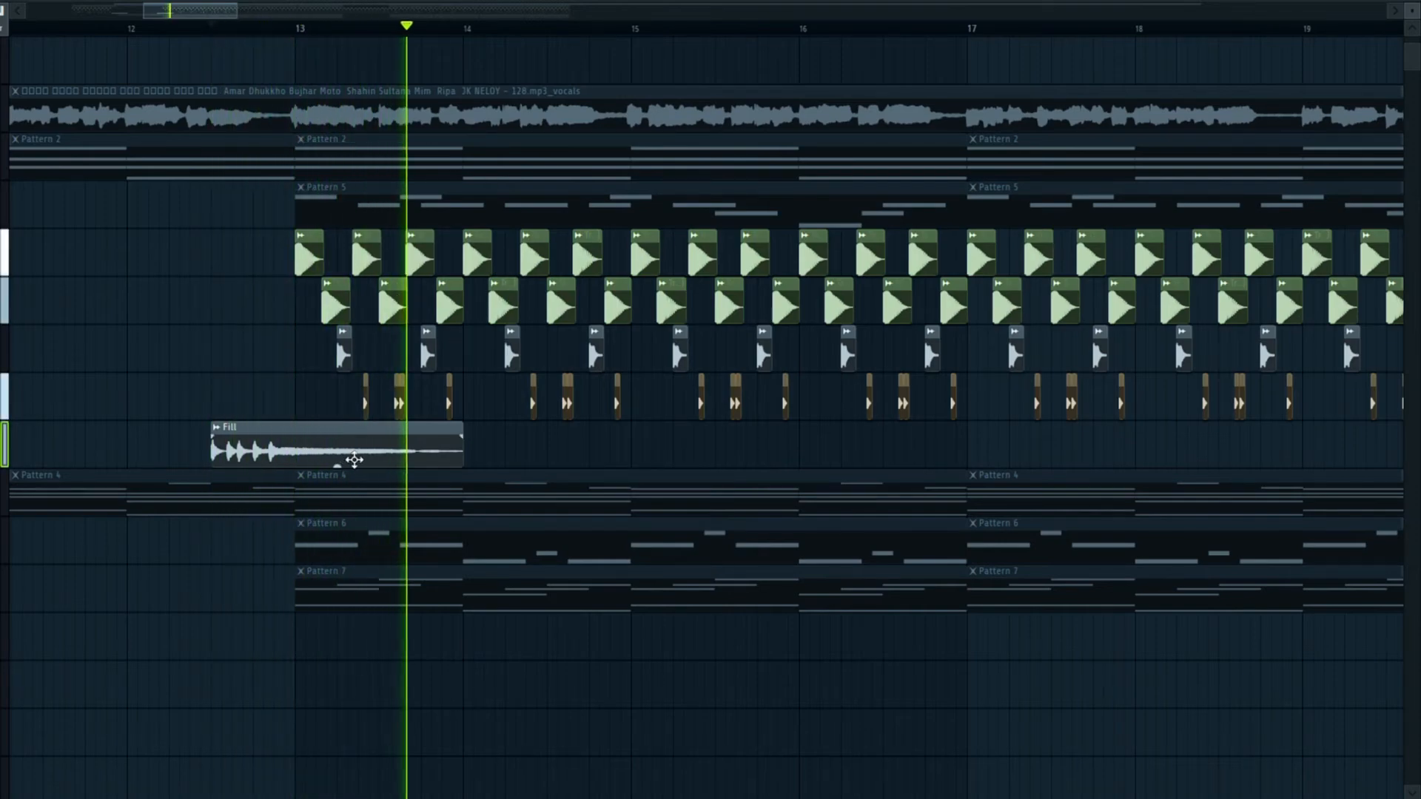
left_click_drag(337, 465, 337, 465)
key("space")
key("space")
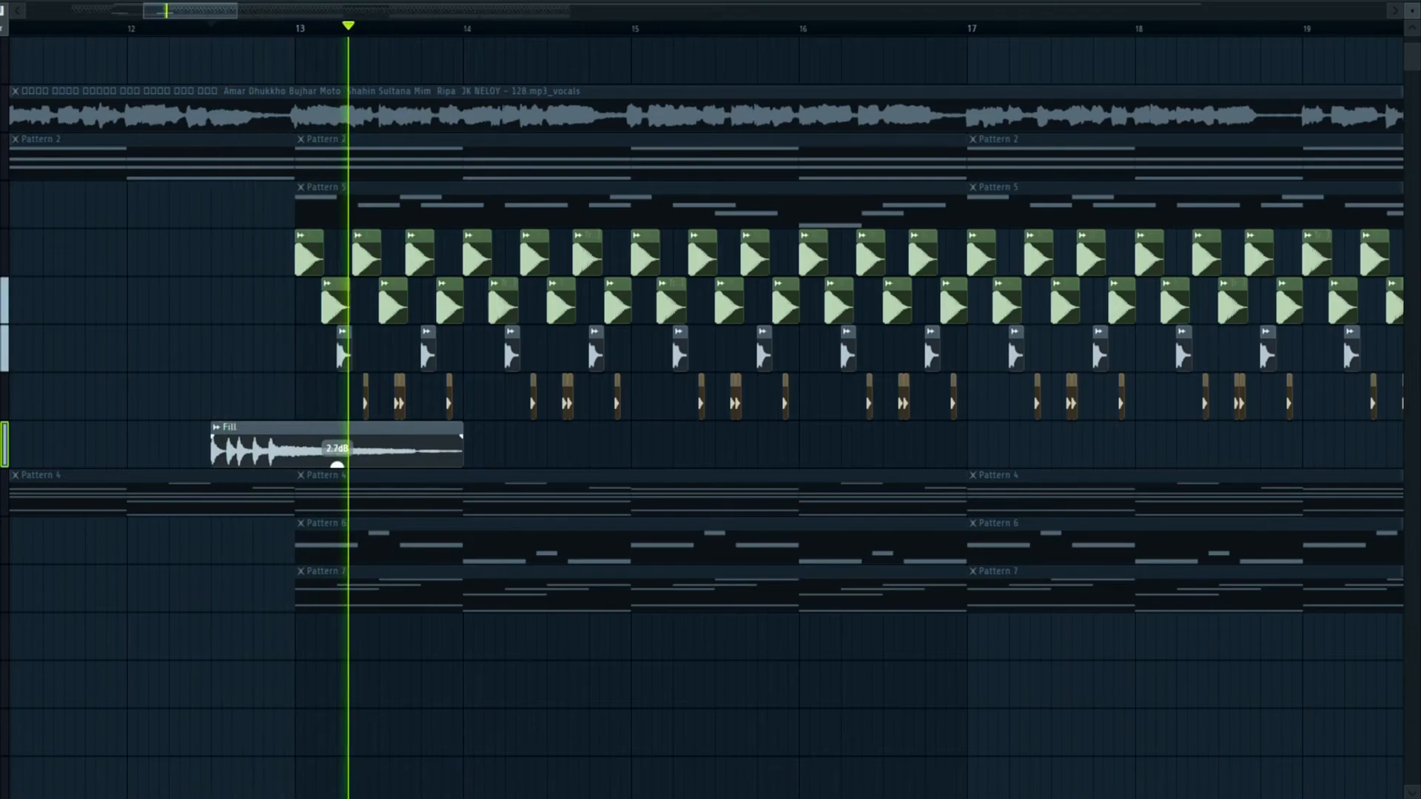
left_click_drag(462, 439, 400, 437)
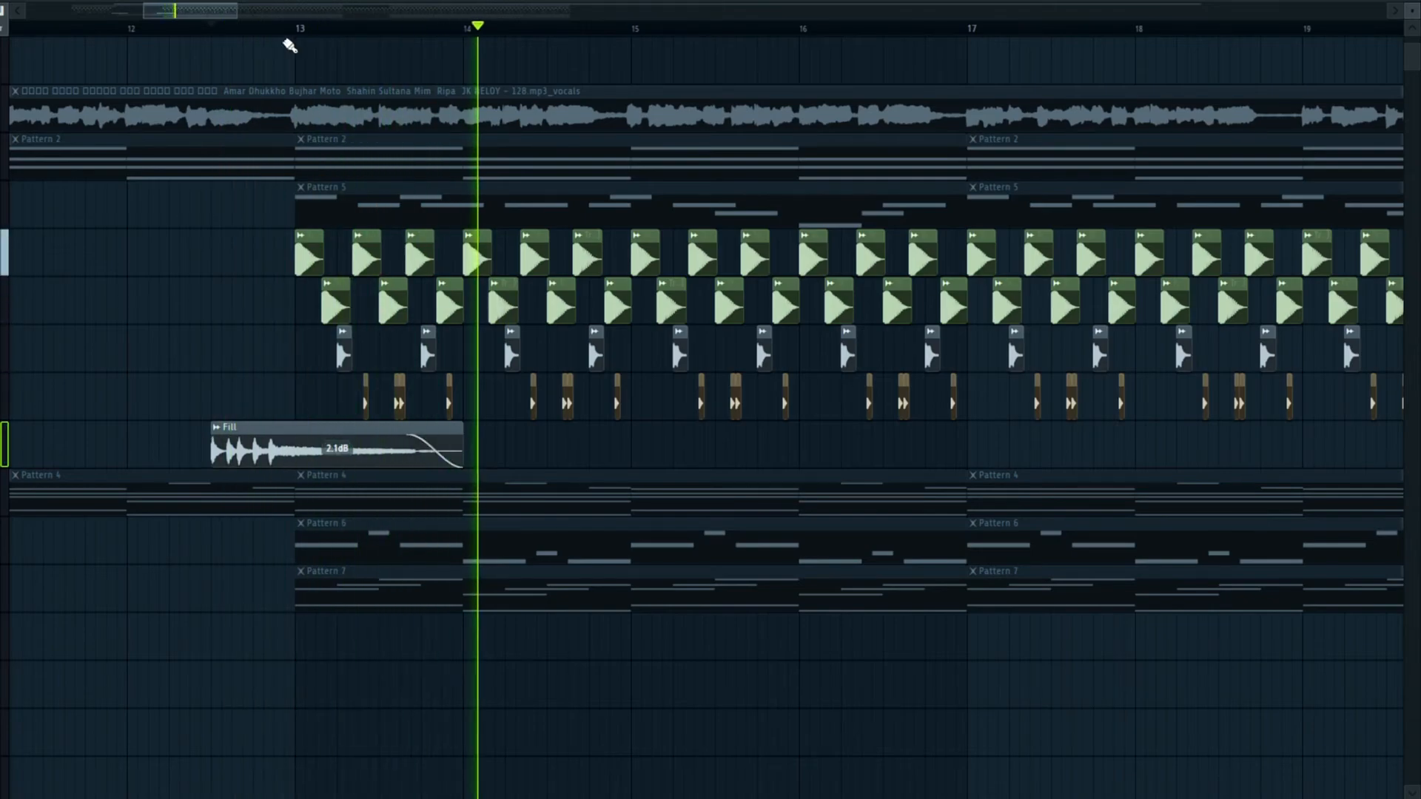
Make all tracks audible again and review Pattern 1's Kontakt 7 notes in the piano roll during playback
scroll(308, 32, "down", 5)
key("space")
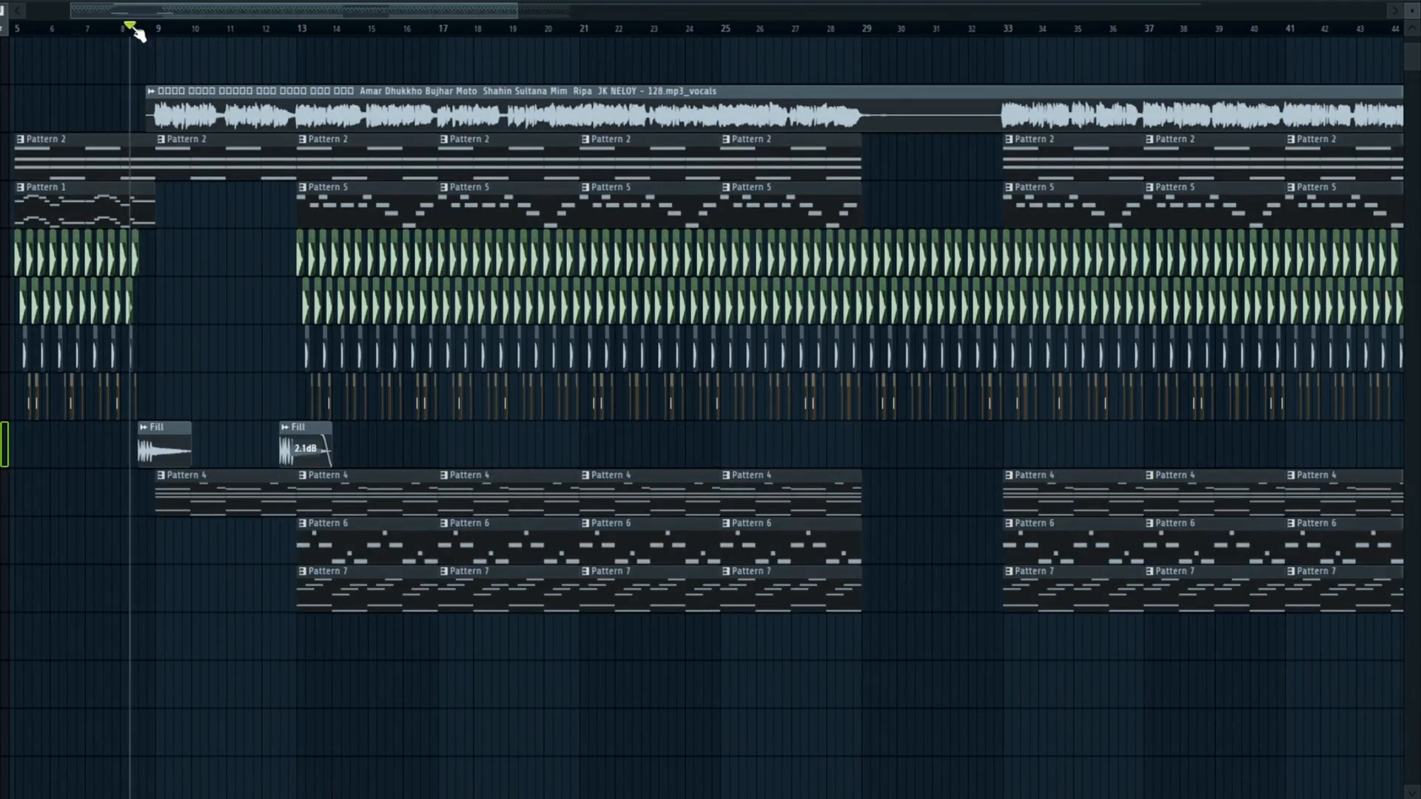
left_click_drag(22, 31, 613, 4)
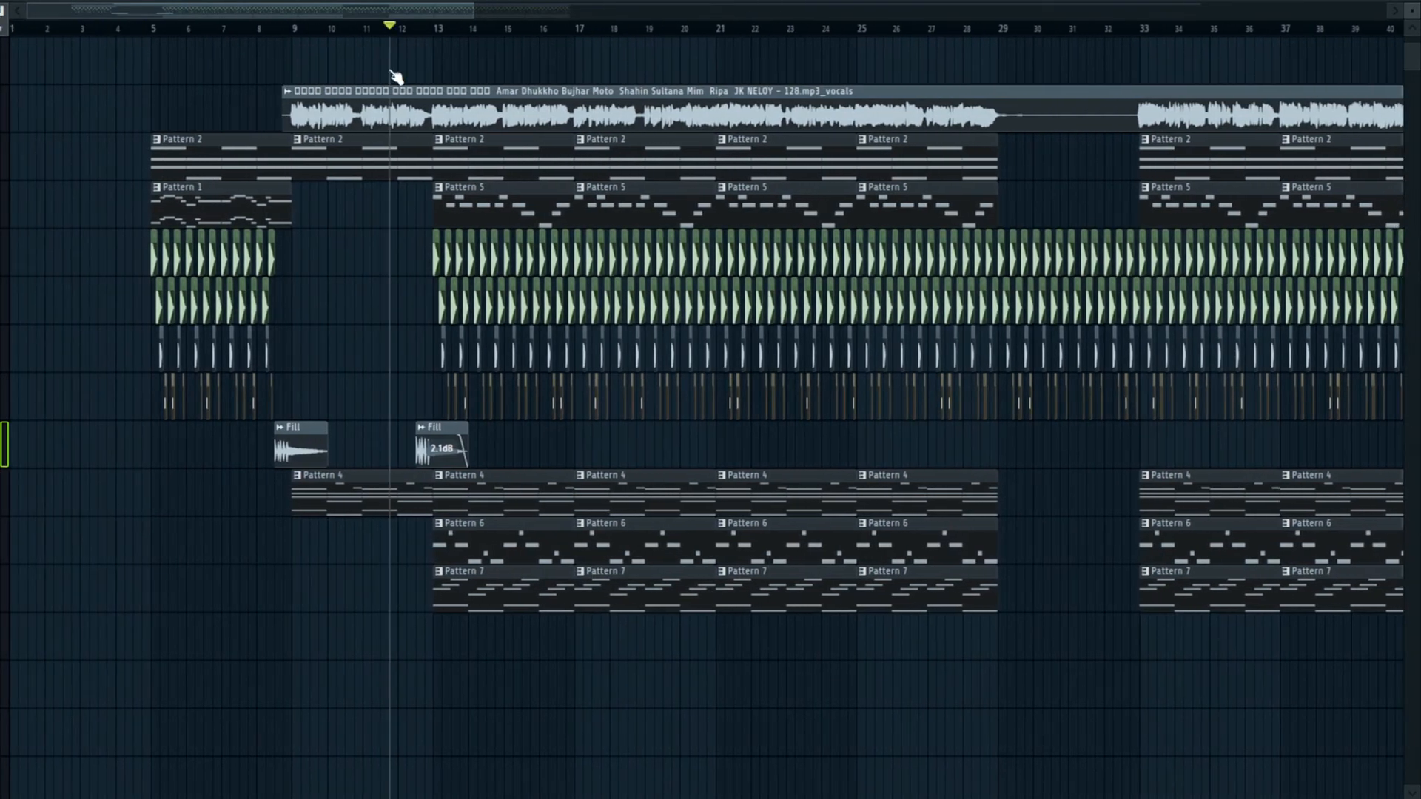
double_click(190, 204)
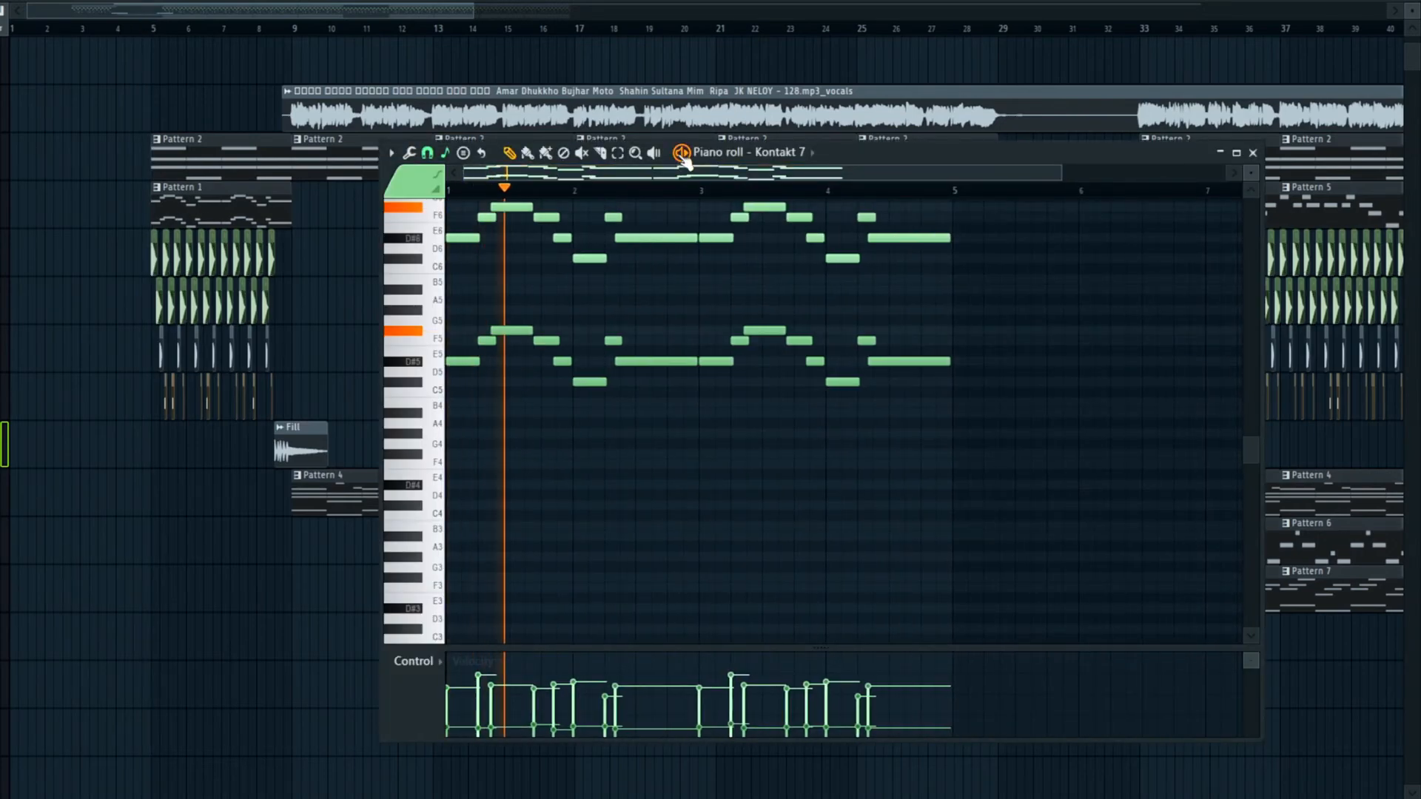
scroll(707, 562, "up", 4)
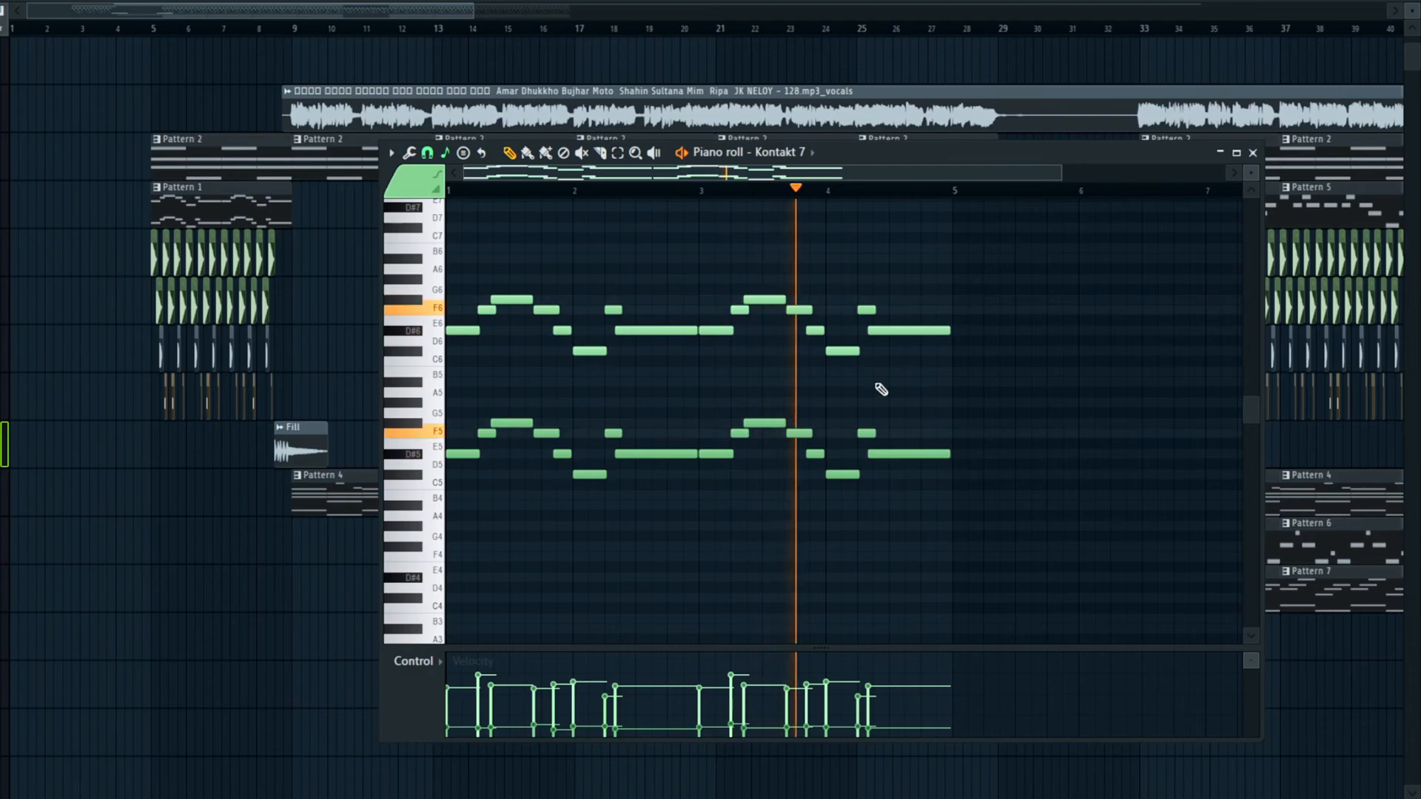
left_click(1252, 154)
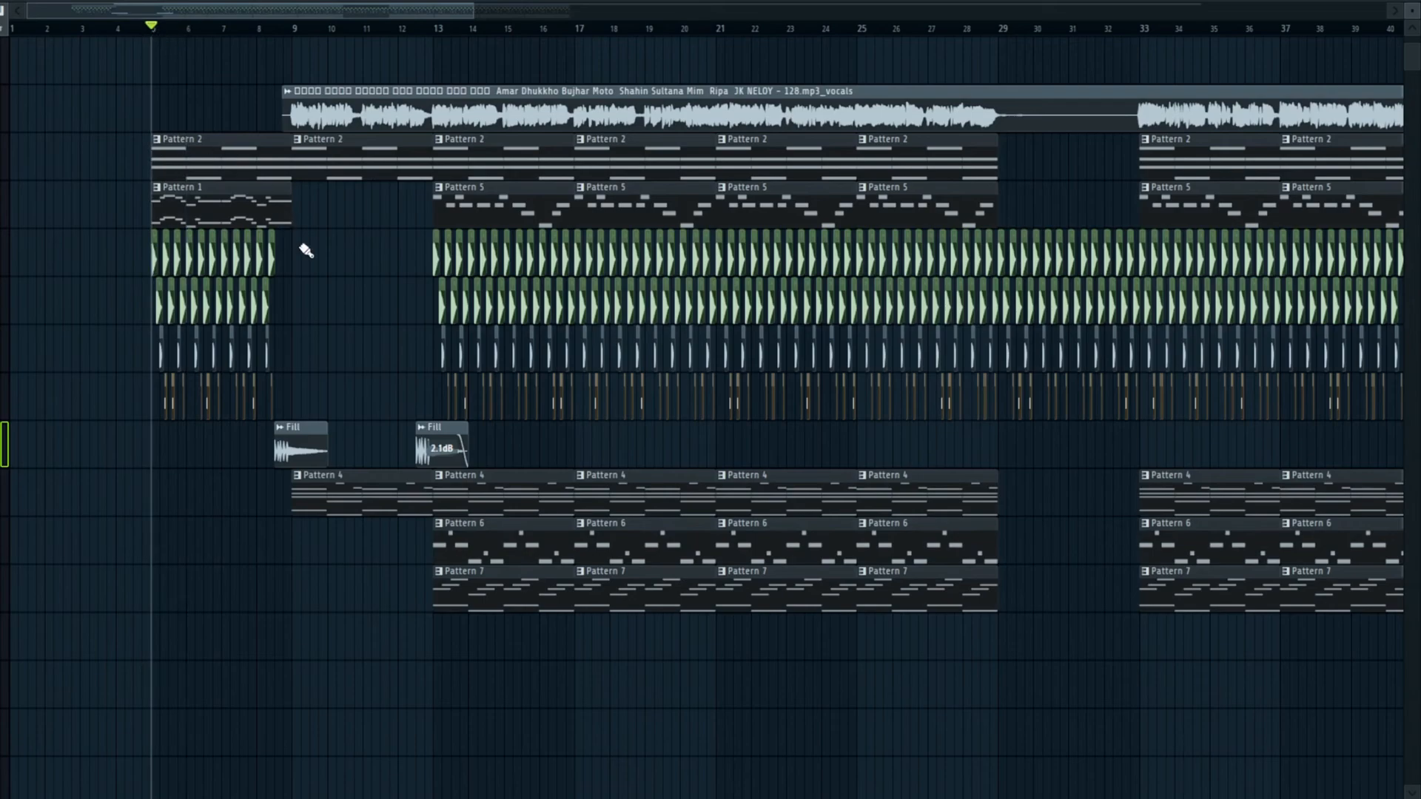
Play the arrangement from bar 5 and set the gain of the Fill clip before bar 9 to 2.7 dB
scroll(349, 323, "up", 2)
key("space")
scroll(372, 387, "down", 2)
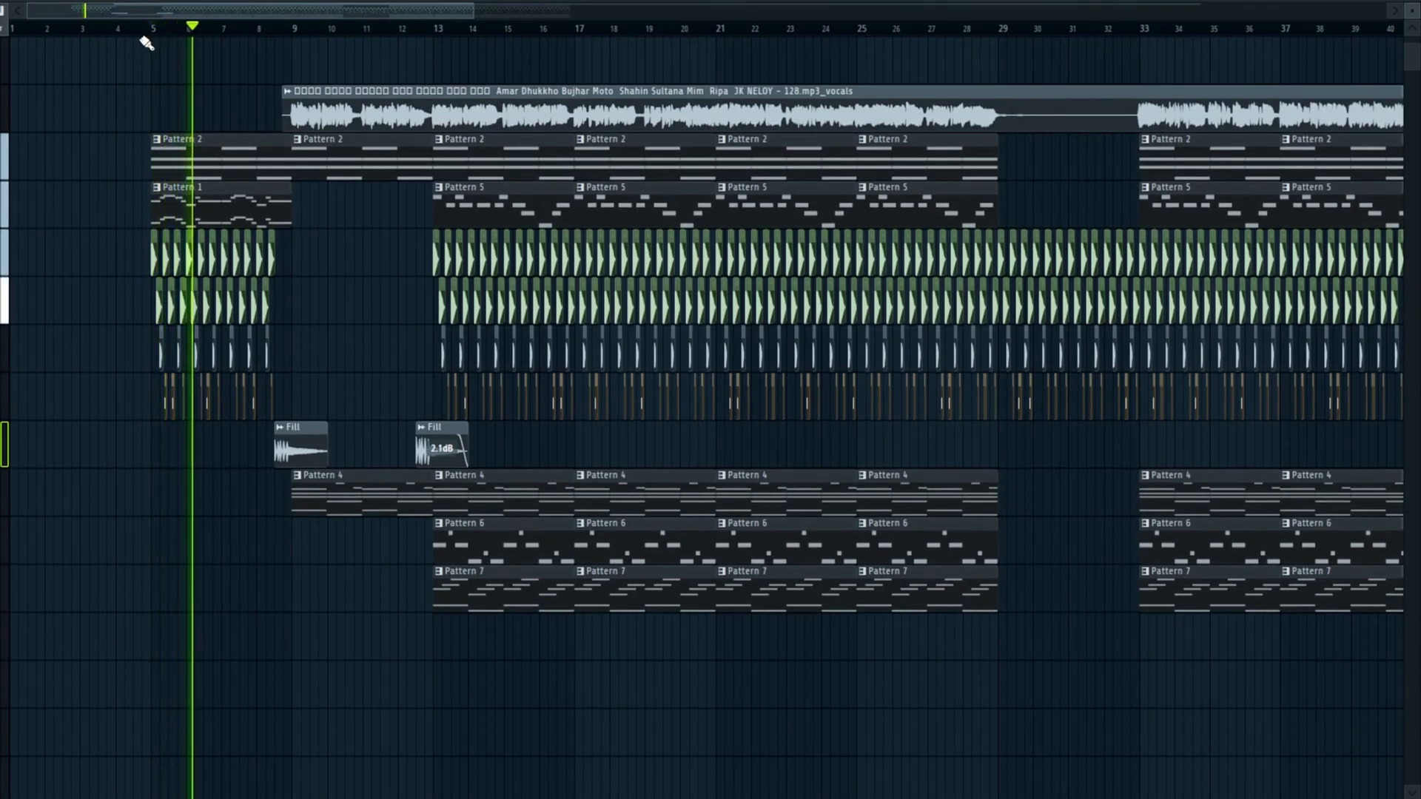
scroll(144, 40, "up", 3, "ctrl")
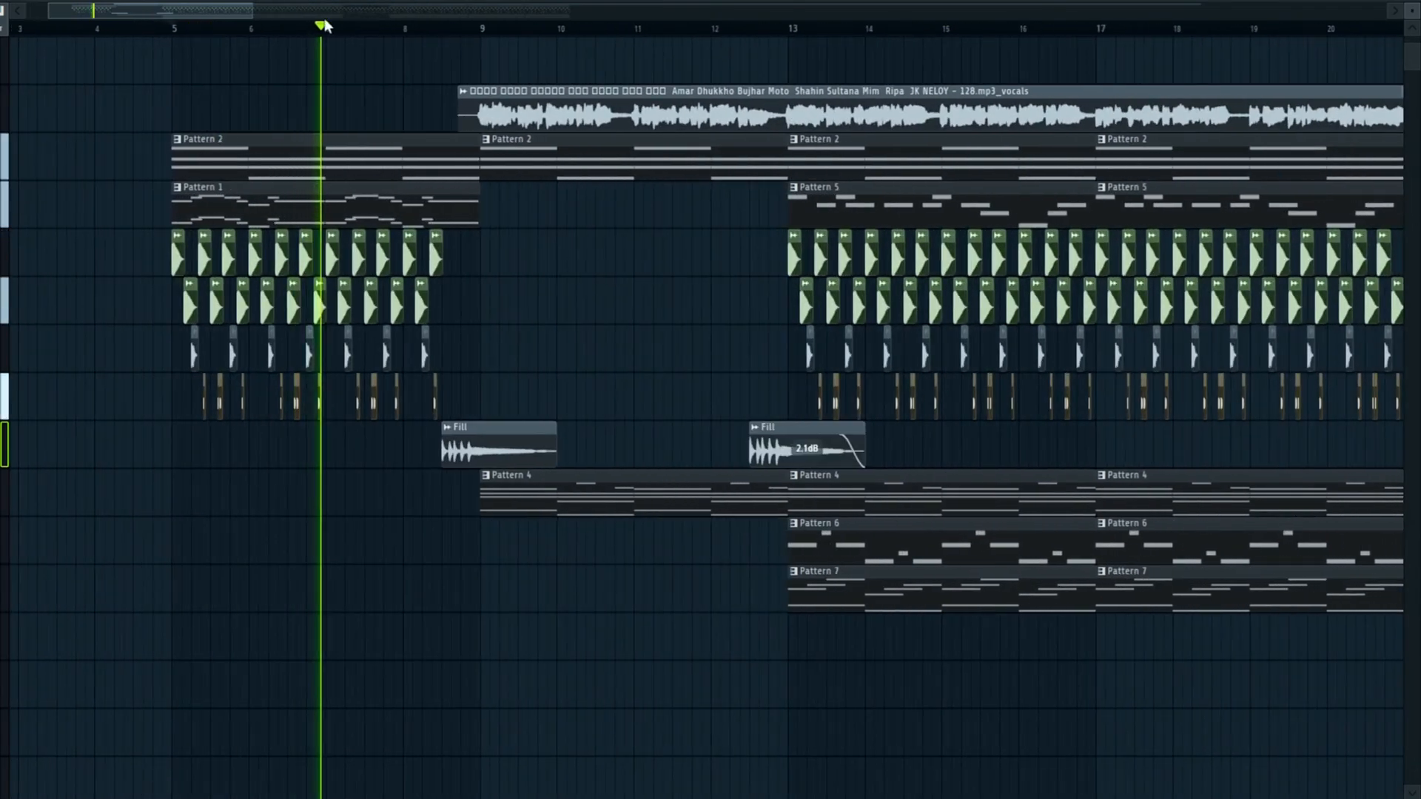
key("space")
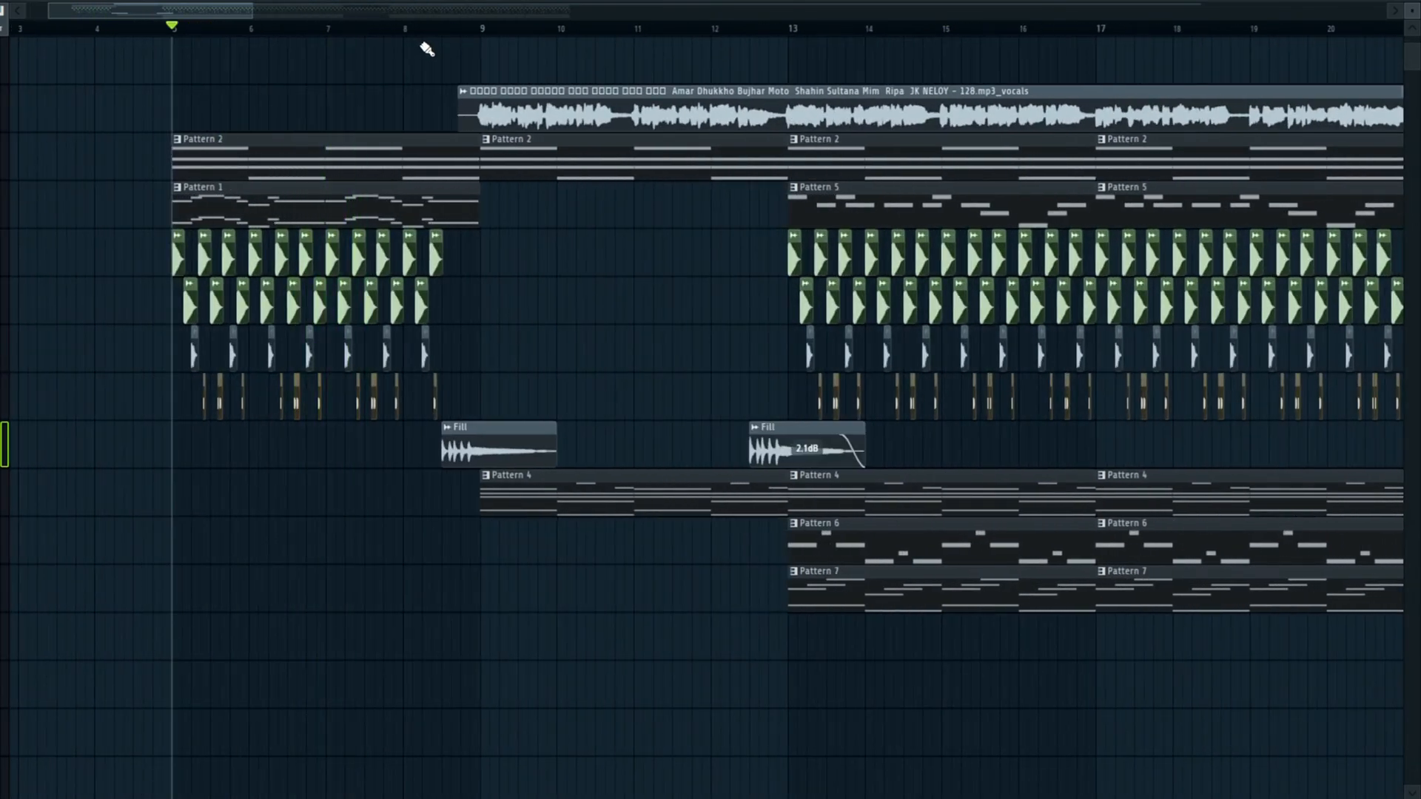
key("space")
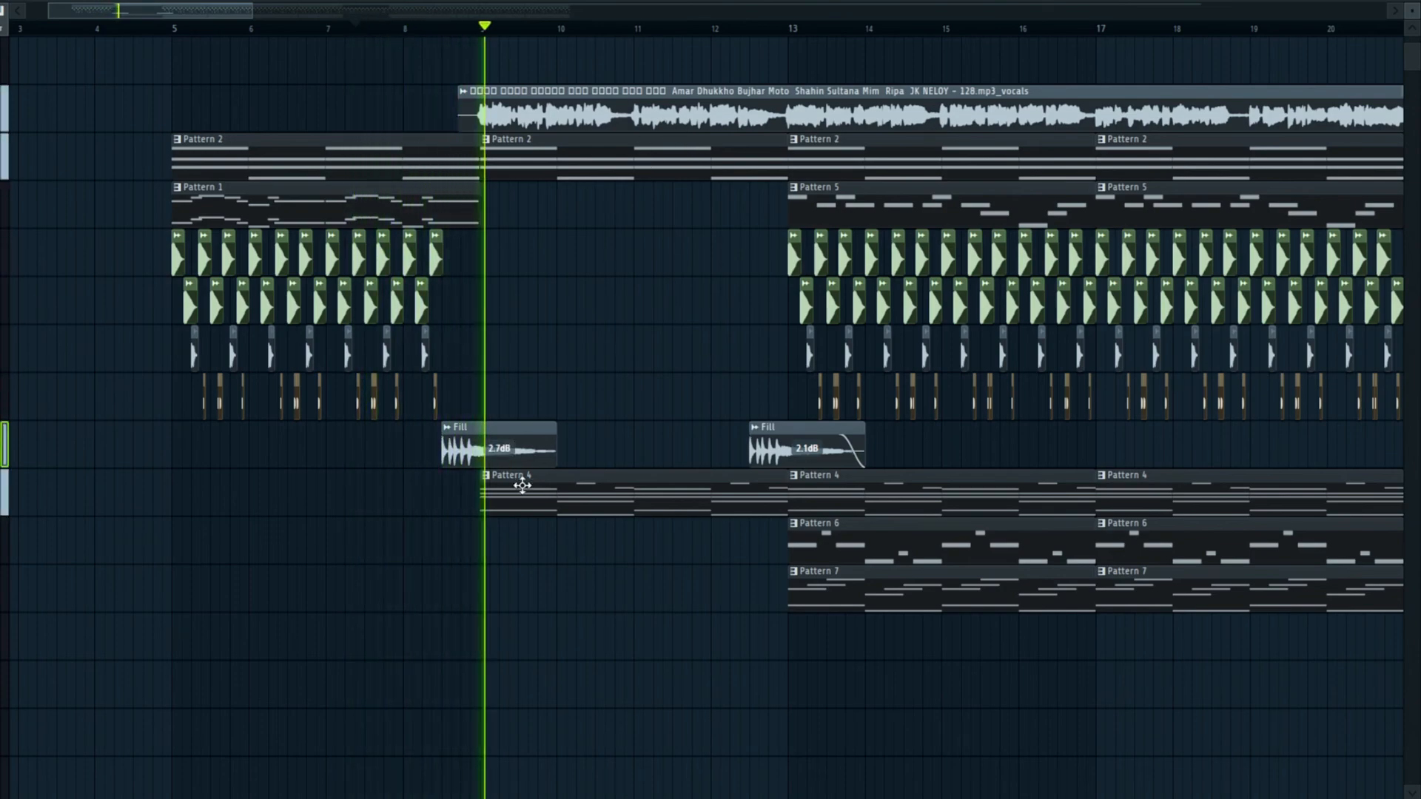
Audition the full arrangement, skipping playback forward in stages from about bar 21 to bar 26
scroll(189, 37, "down", 2)
scroll(189, 37, "down", 2)
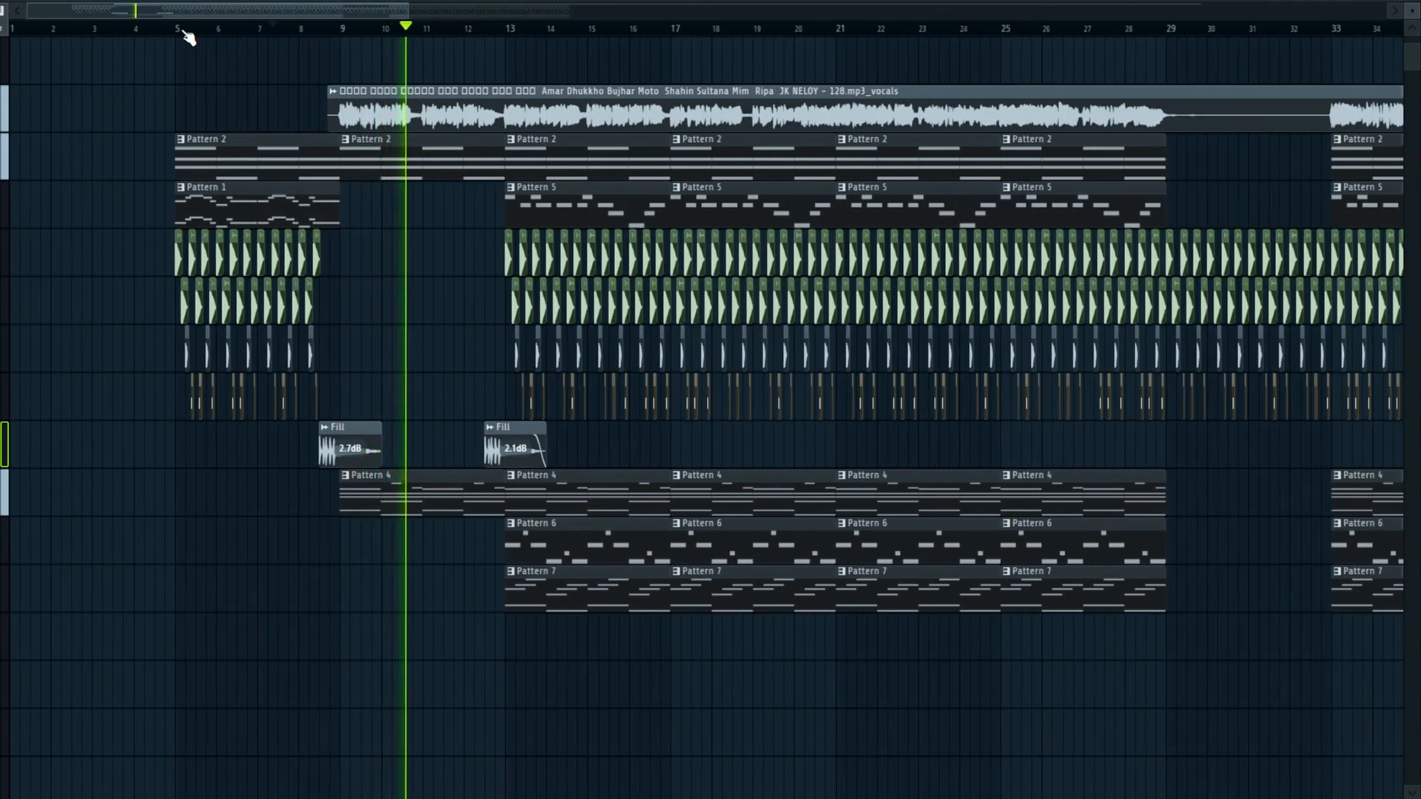
scroll(188, 37, "down", 2)
scroll(189, 37, "down", 1)
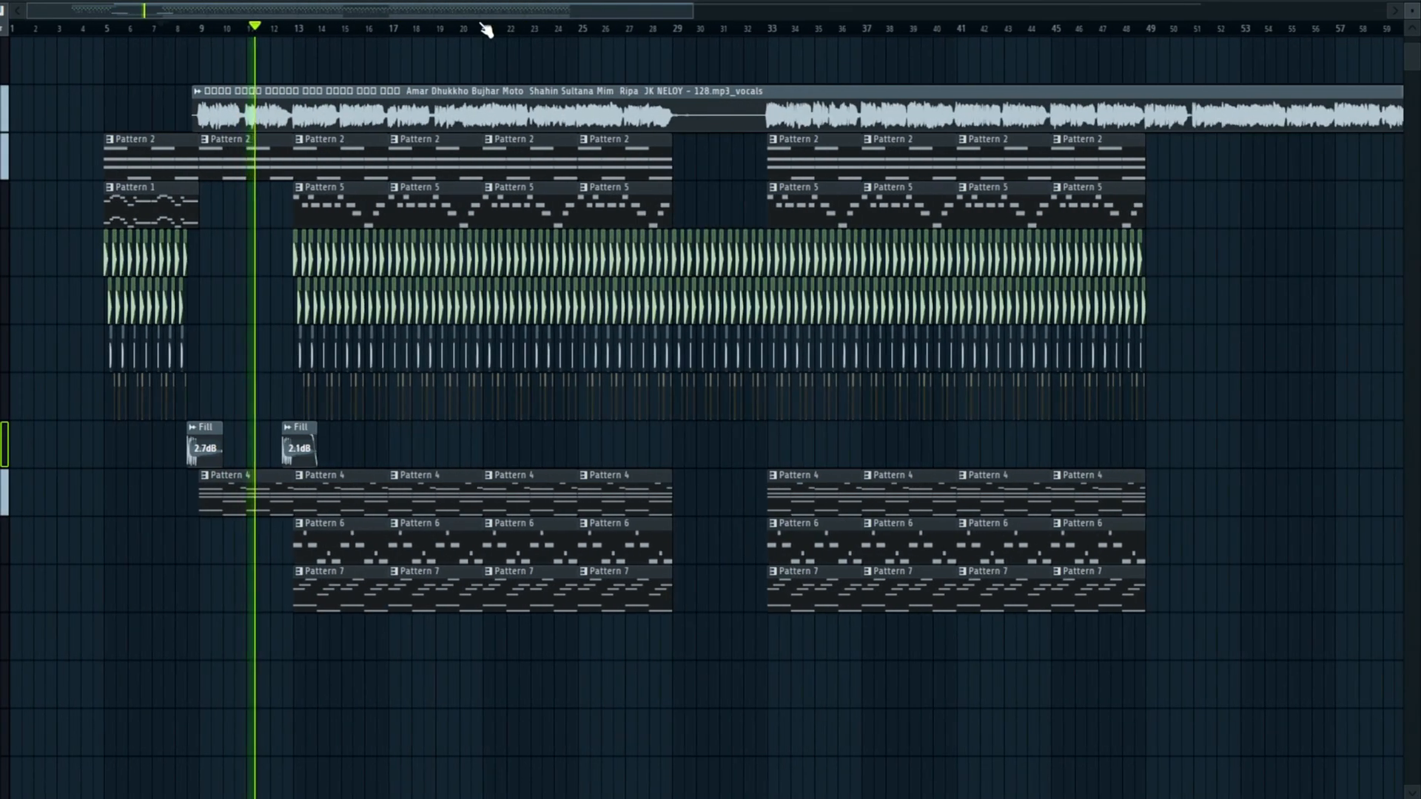
left_click(485, 27)
left_click(522, 27)
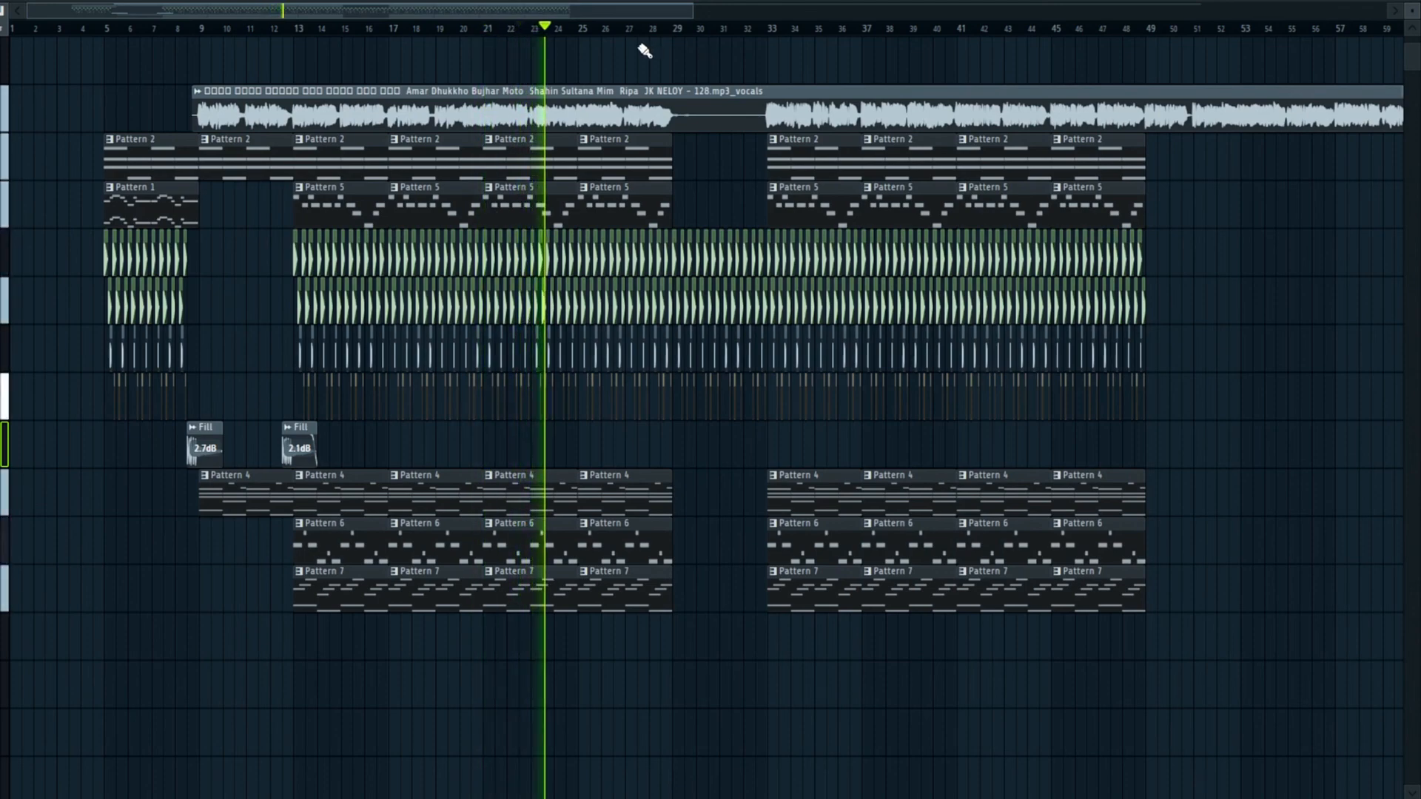
left_click(591, 27)
left_click(615, 27)
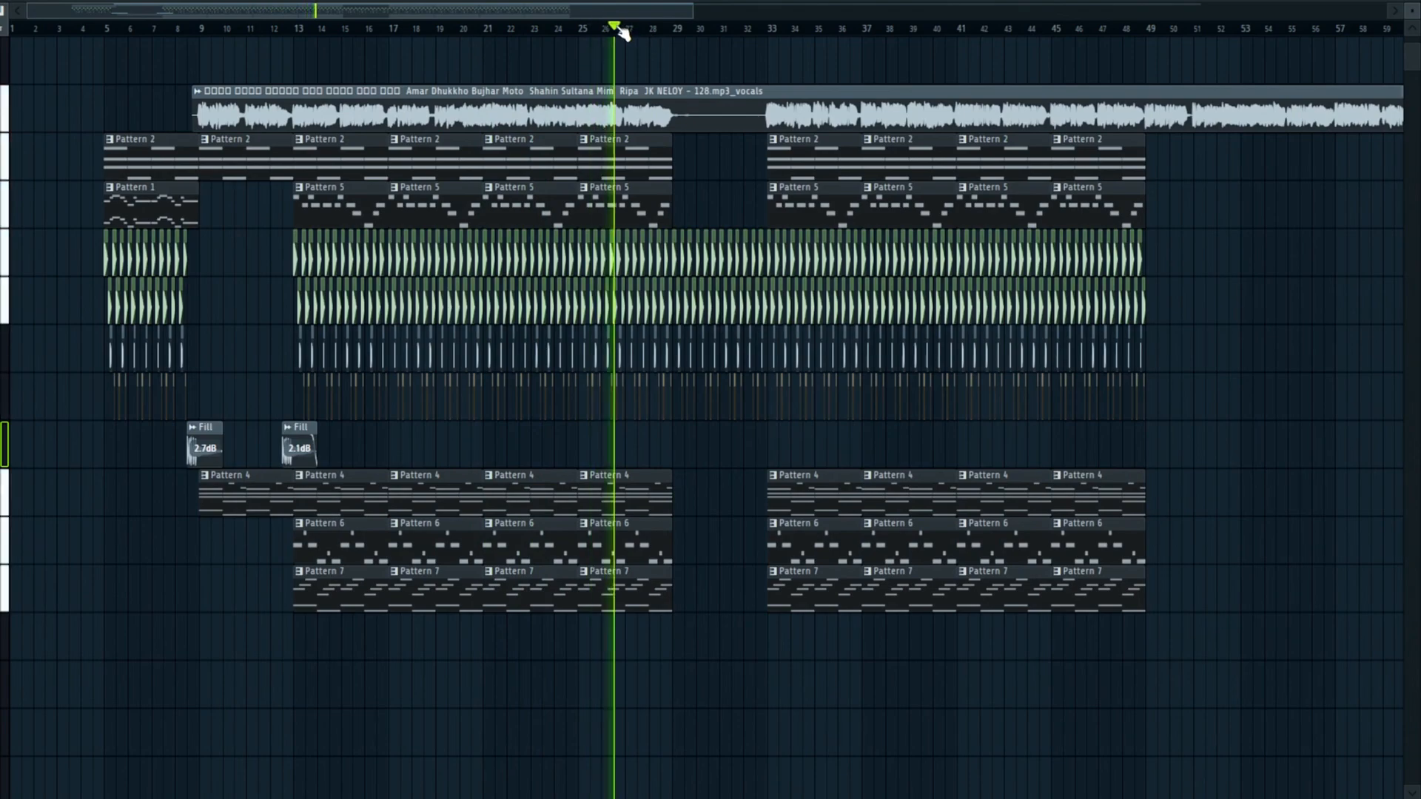